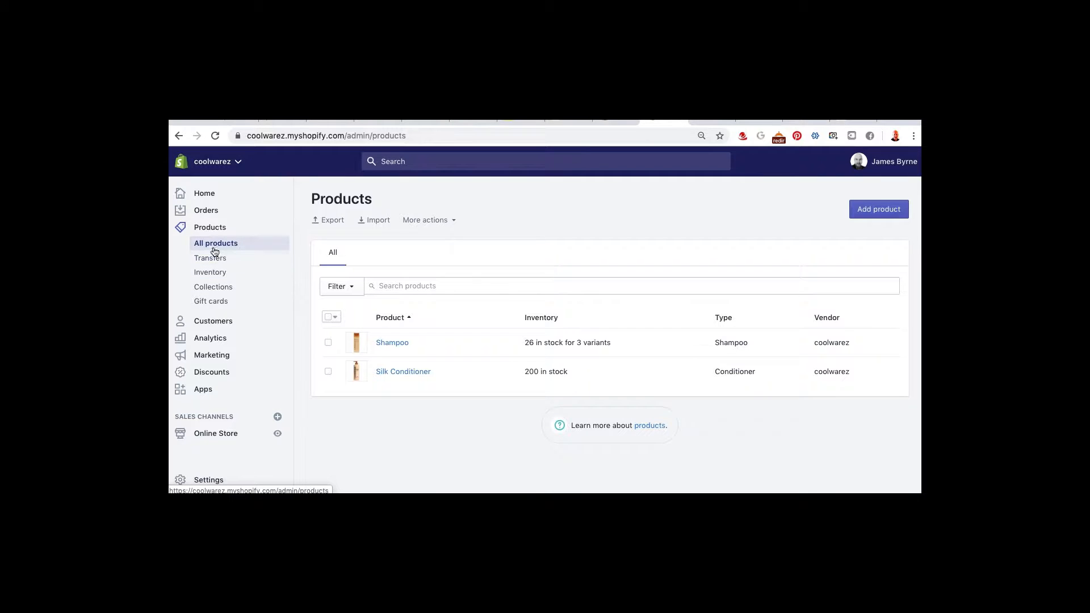
Export all products as a CSV for Excel, Numbers, or other spreadsheet programs
click(322, 220)
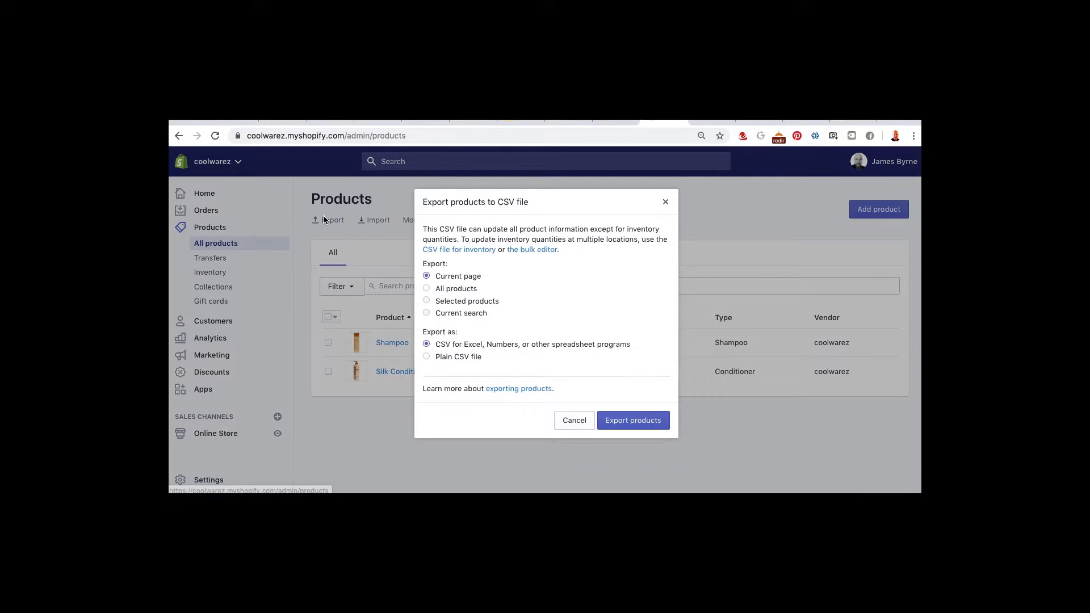
click(427, 289)
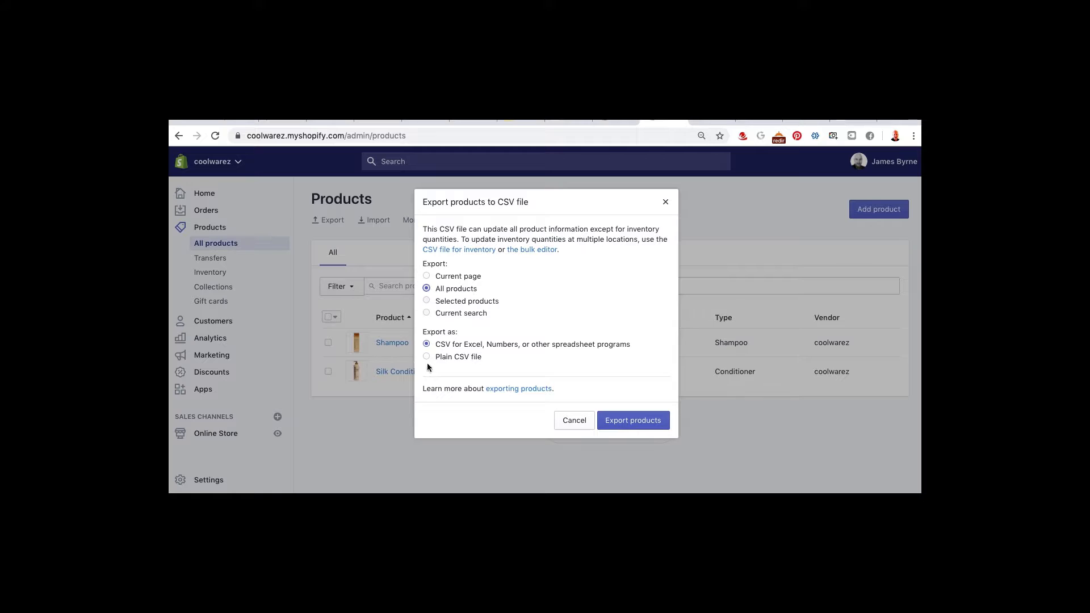
click(628, 421)
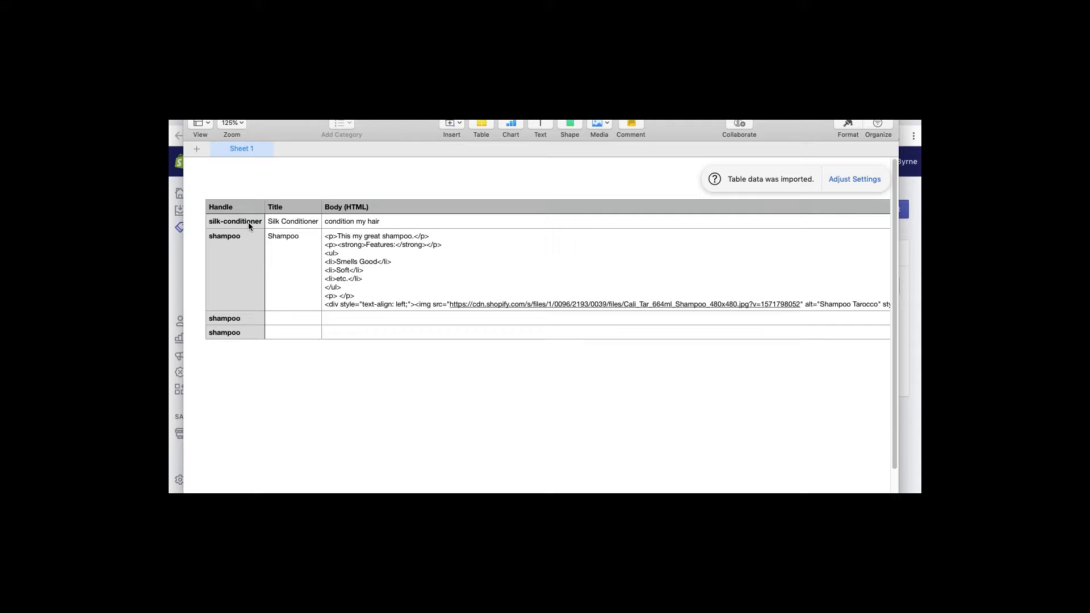
Switch to the Shopify admin to view the Silk Conditioner product's details, and return to the exported spreadsheet in Numbers
key(super+Tab)
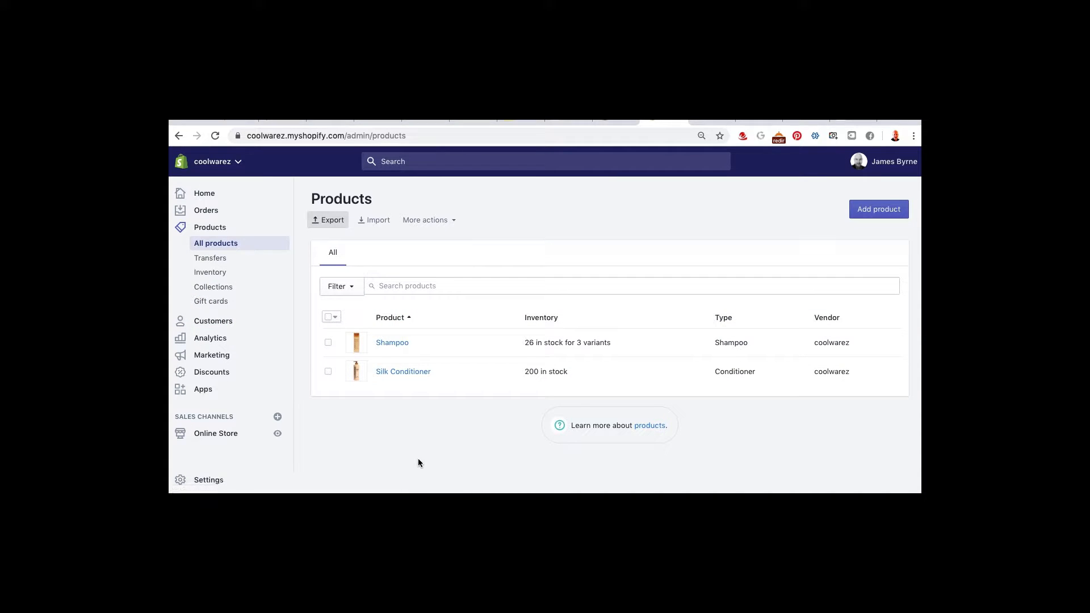
click(394, 373)
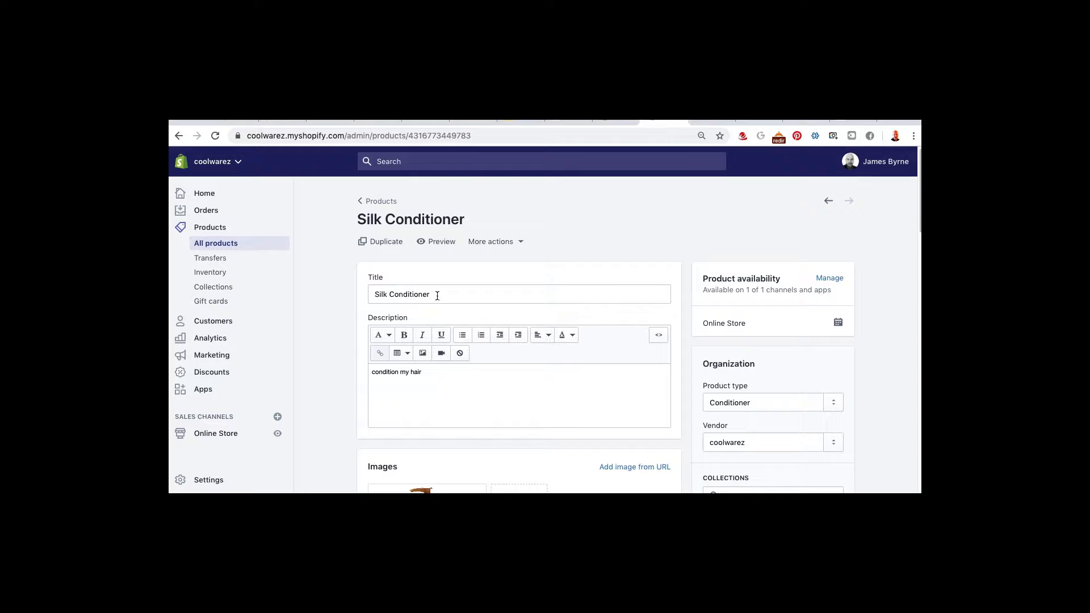
key(super+Tab)
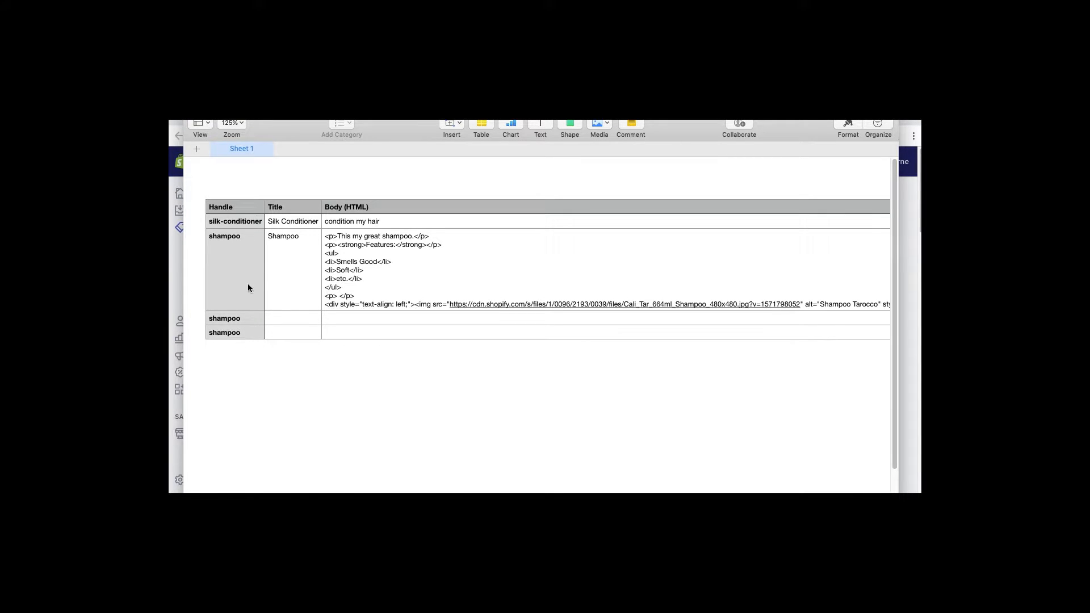
Add a row below the last shampoo row and enter silk-moisturizer-brown-hair as its handle
click(244, 333)
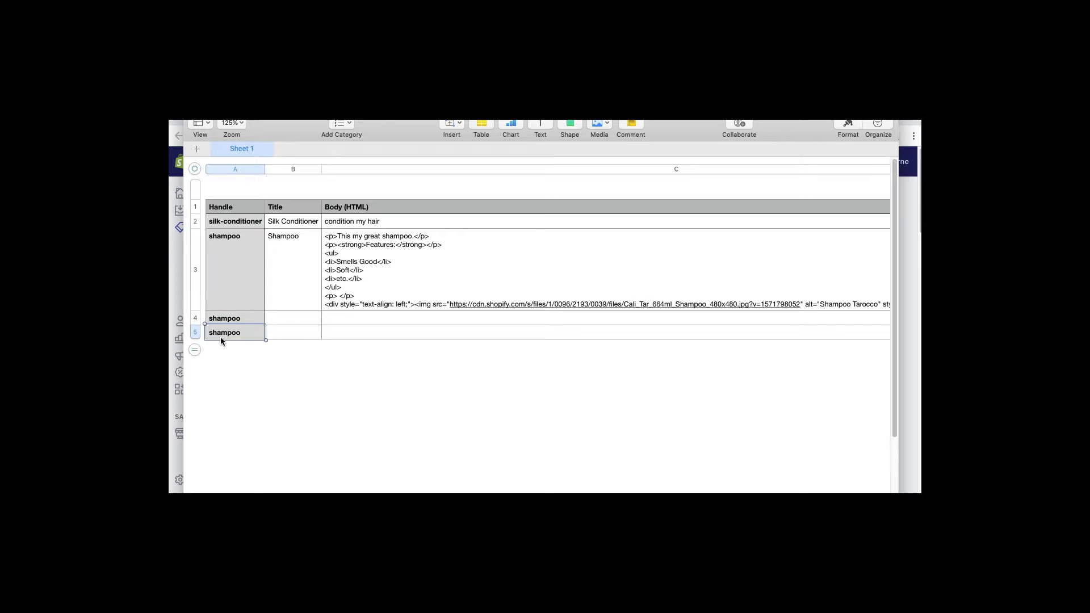
click(193, 352)
click(216, 348)
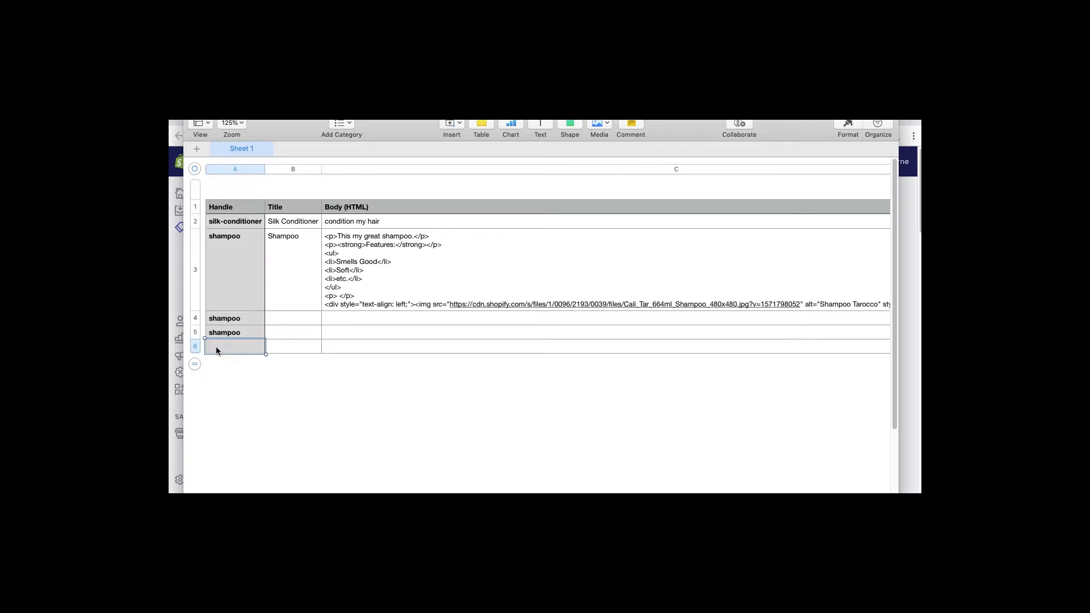
text(silk-moisturizer-brown-hair)
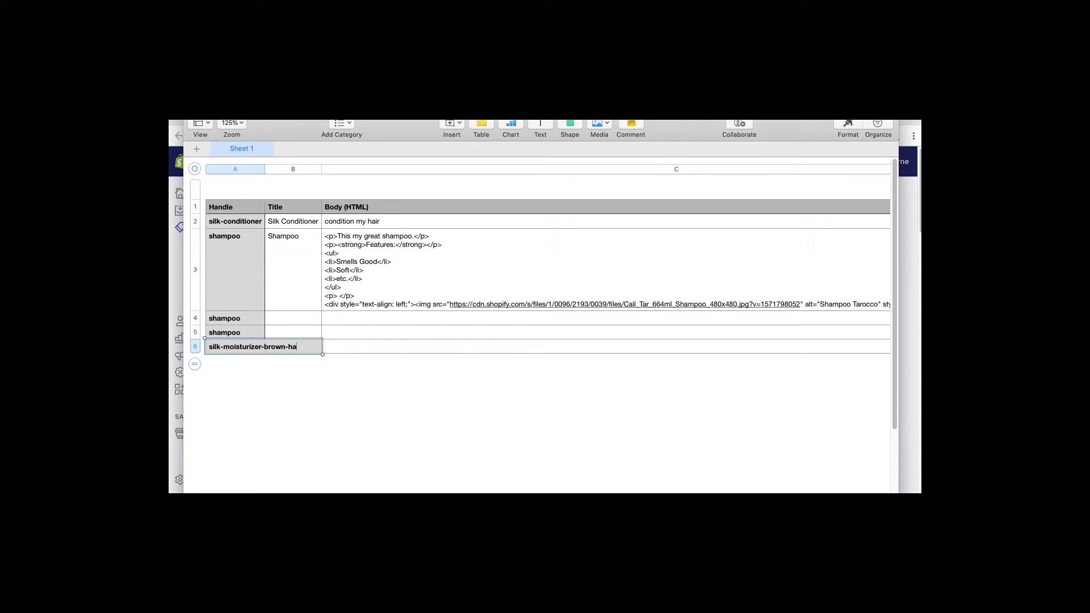
click(242, 384)
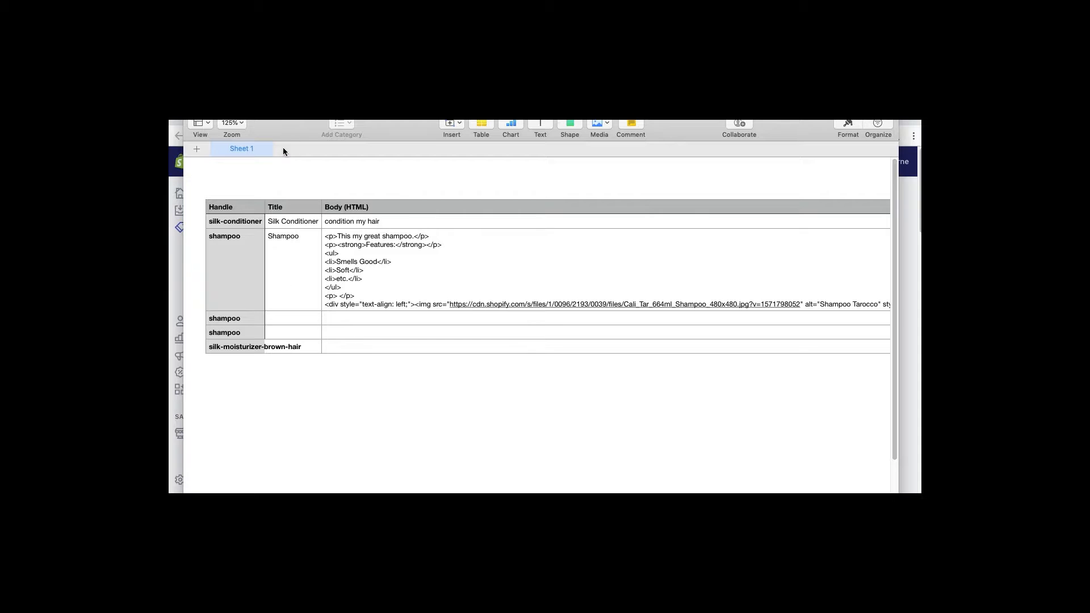
Widen the Handle column to about 139 pt so the new row's handle fits
click(274, 207)
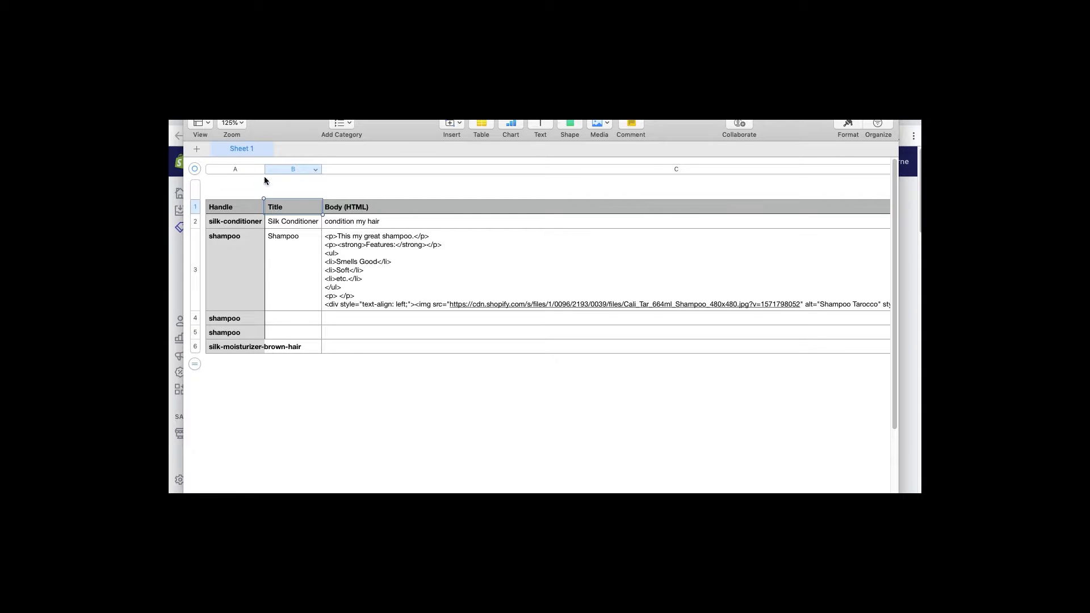
drag(273, 169, 313, 170)
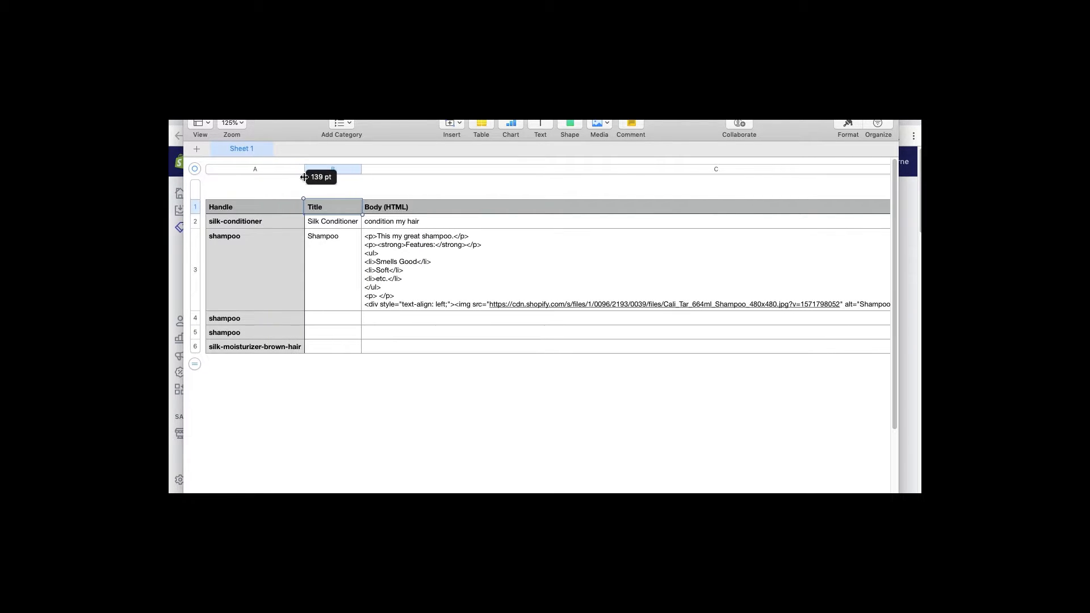
click(319, 349)
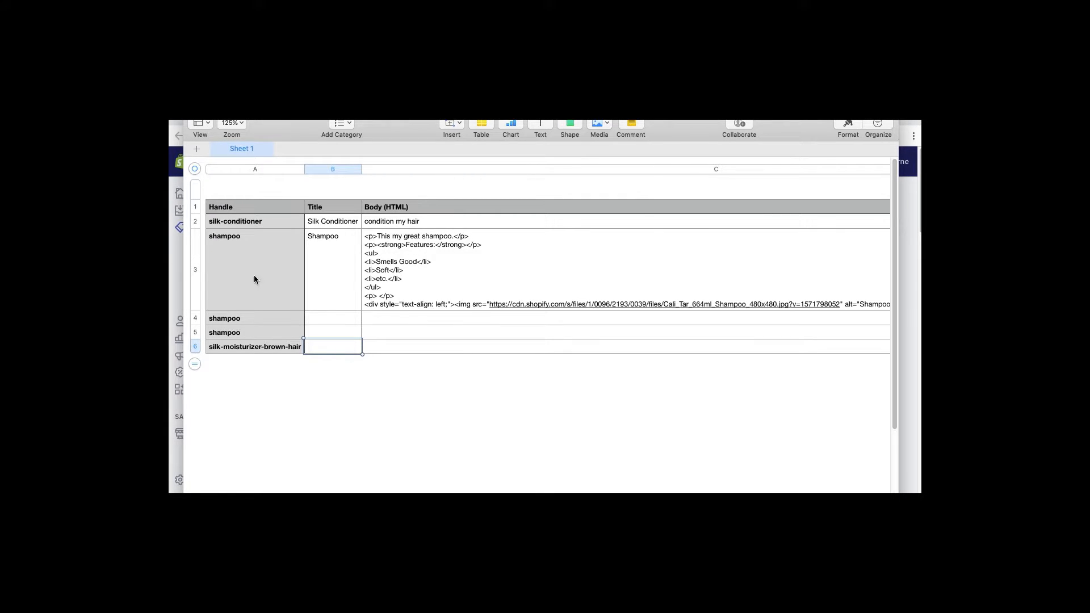
Examine the silk-conditioner row's cells from Handle through Title, Body (HTML), Vendor and Type to Tags
click(277, 225)
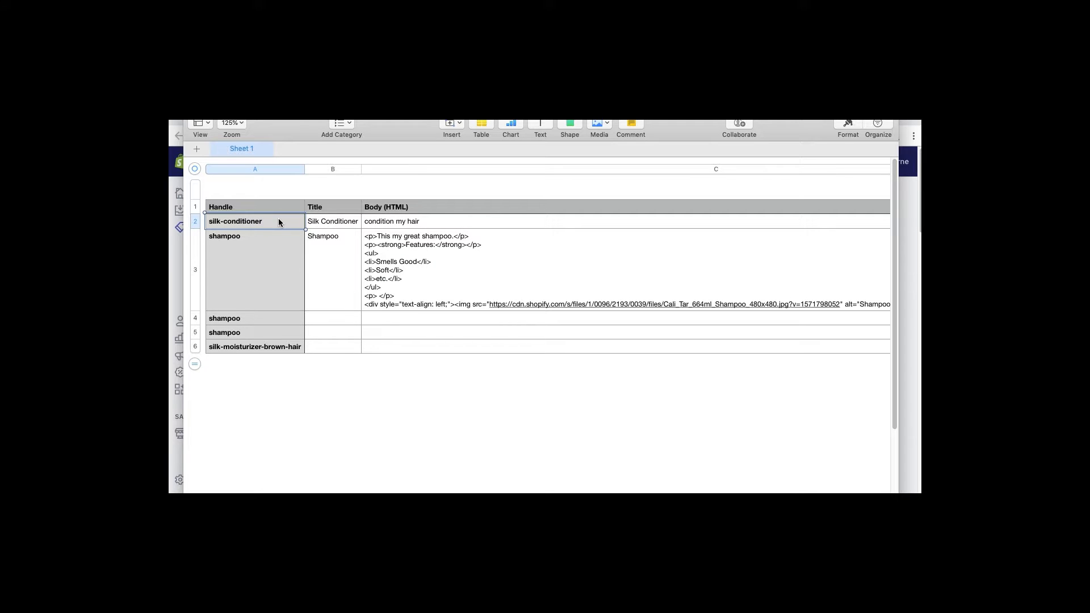
click(326, 225)
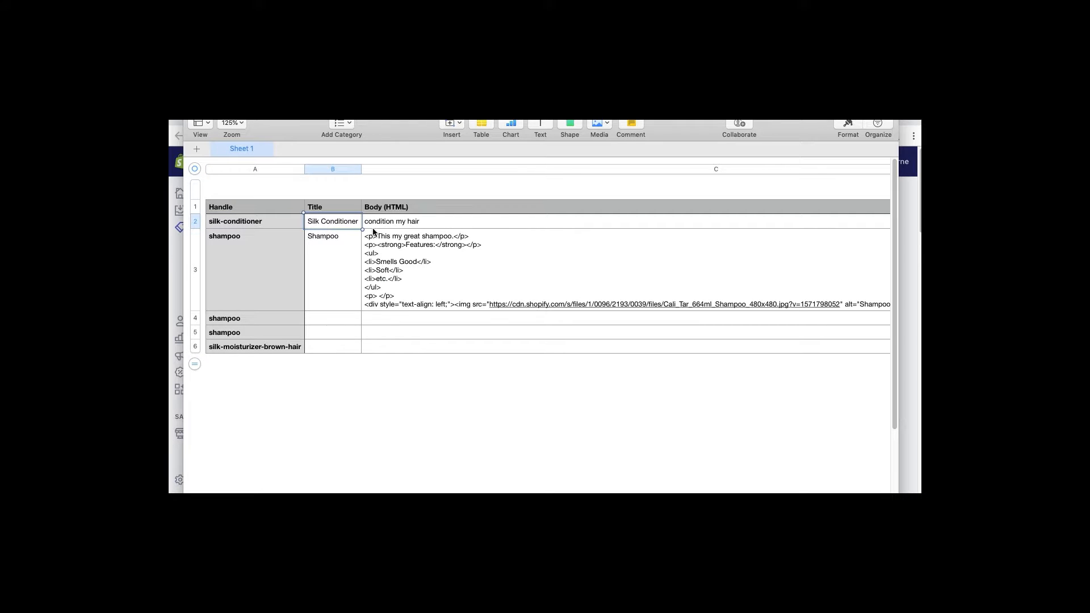
click(405, 221)
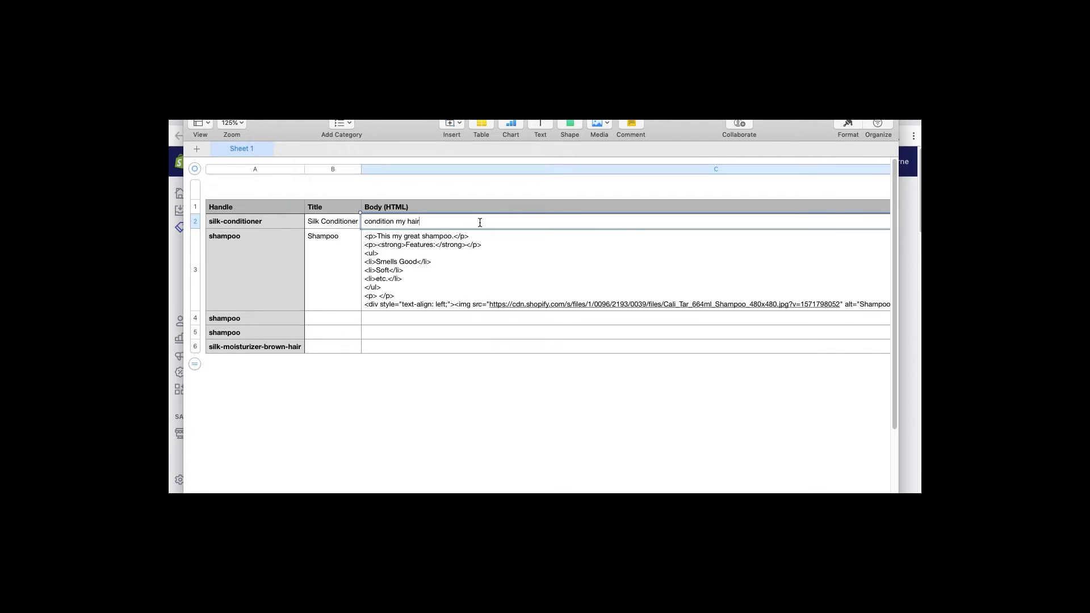
key(Tab)
key(Tab)
key(Tab)
key(Tab)
key(Tab)
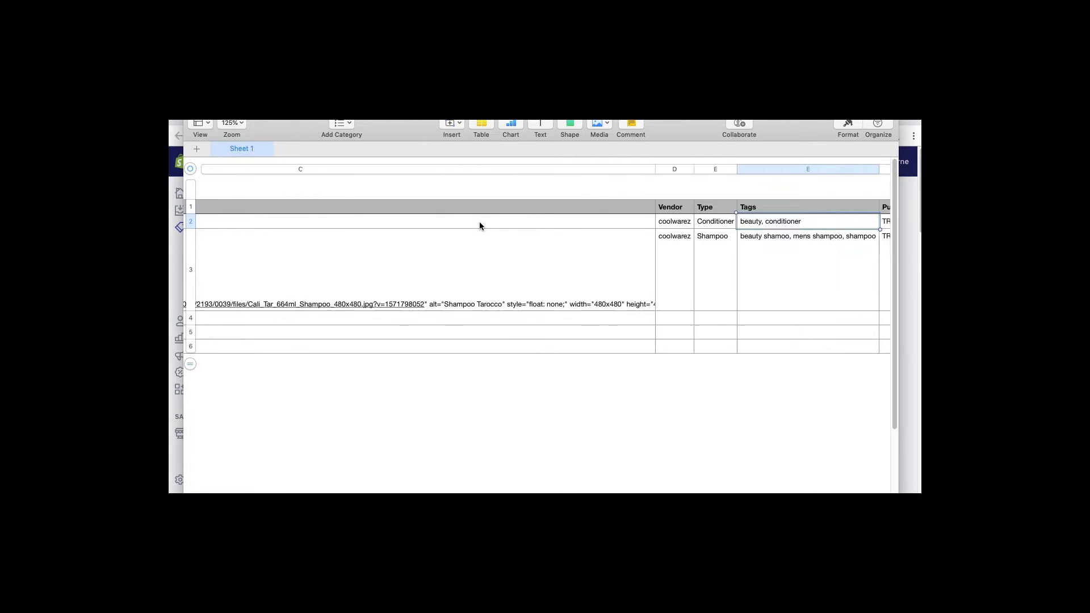
Set the Vendor of the silk-moisturizer-brown-hair row to coolwarez
click(581, 221)
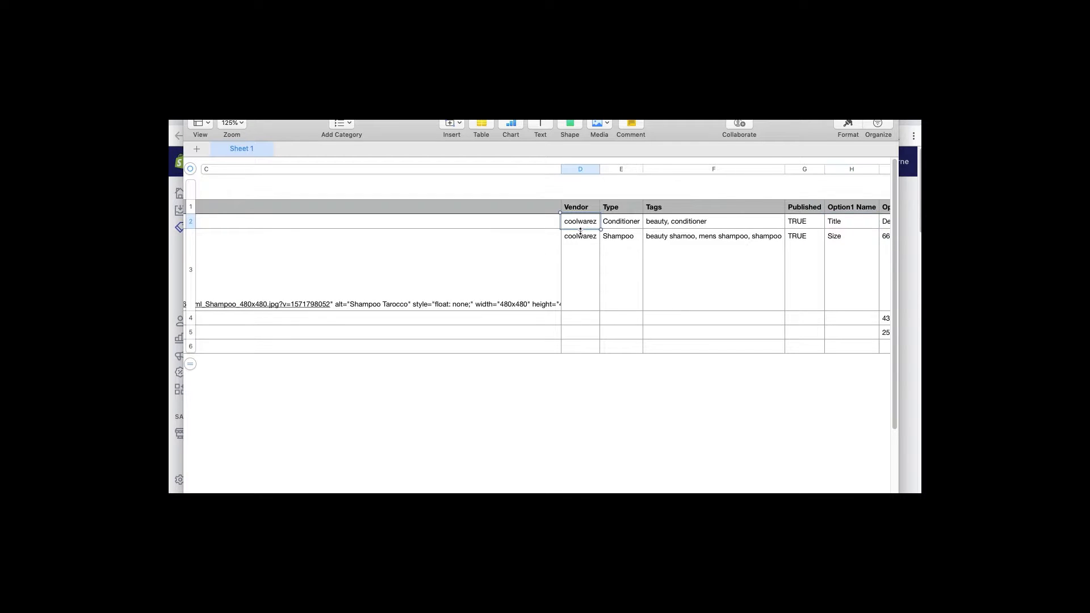
click(580, 235)
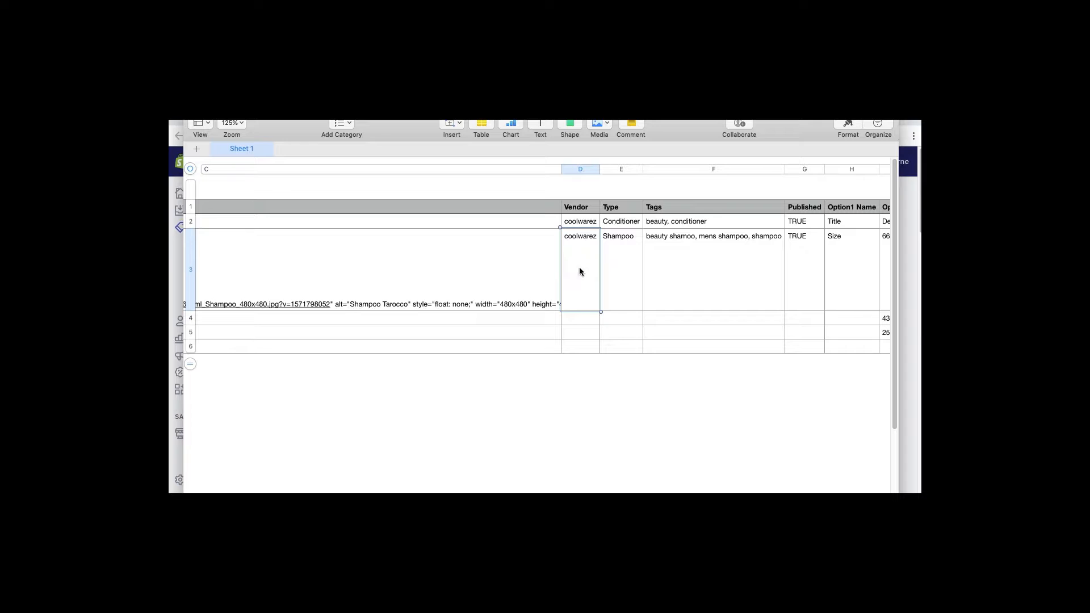
click(577, 346)
text(coolwarez)
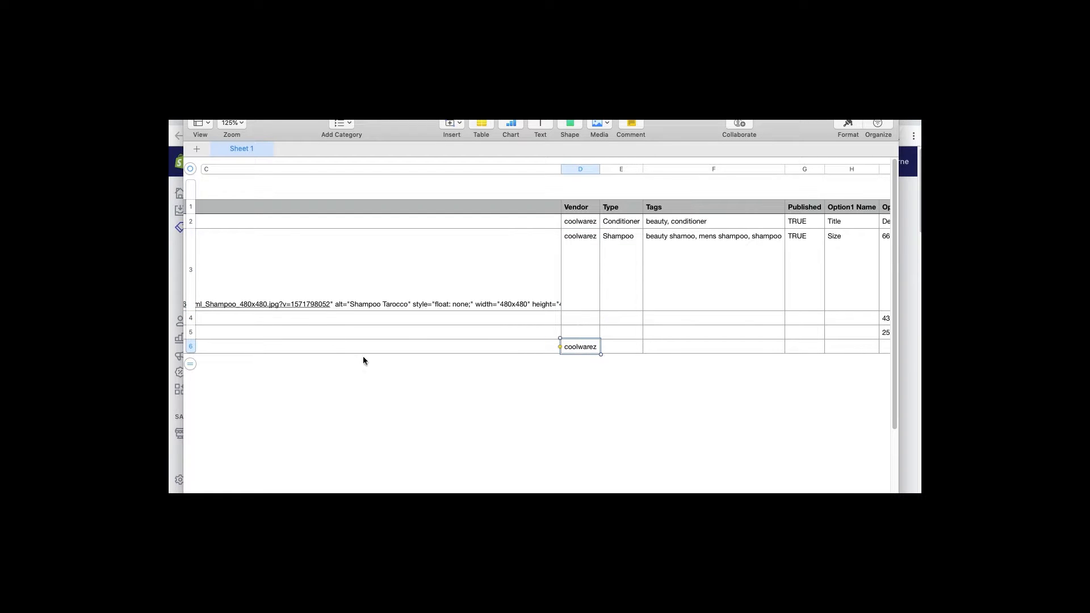
Copy the shampoo row's Body (HTML) content into the silk-moisturizer-brown-hair row
click(260, 259)
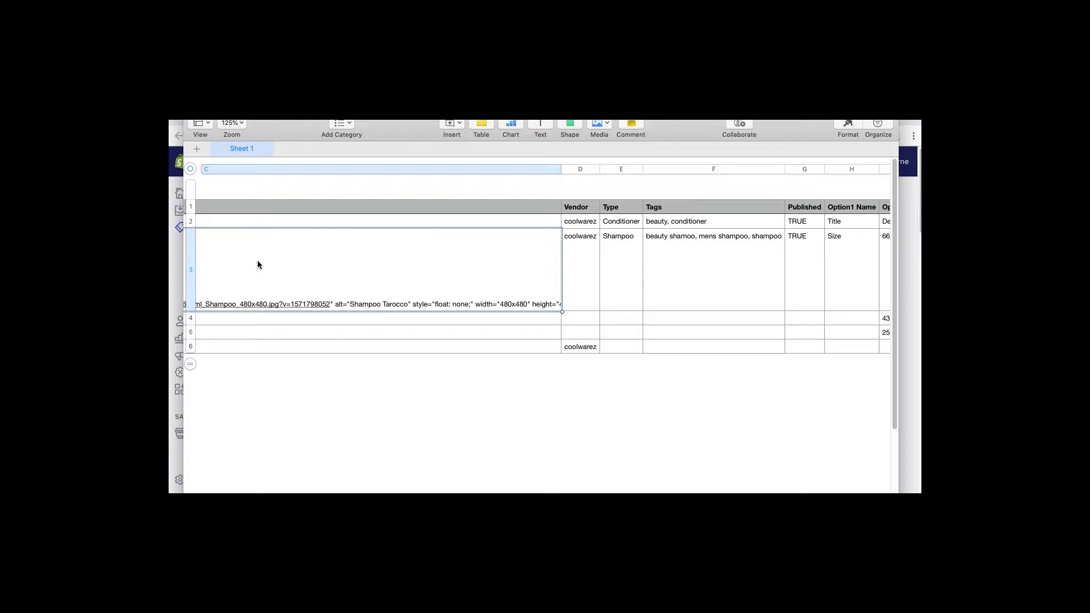
scroll(227, 341, left, 5)
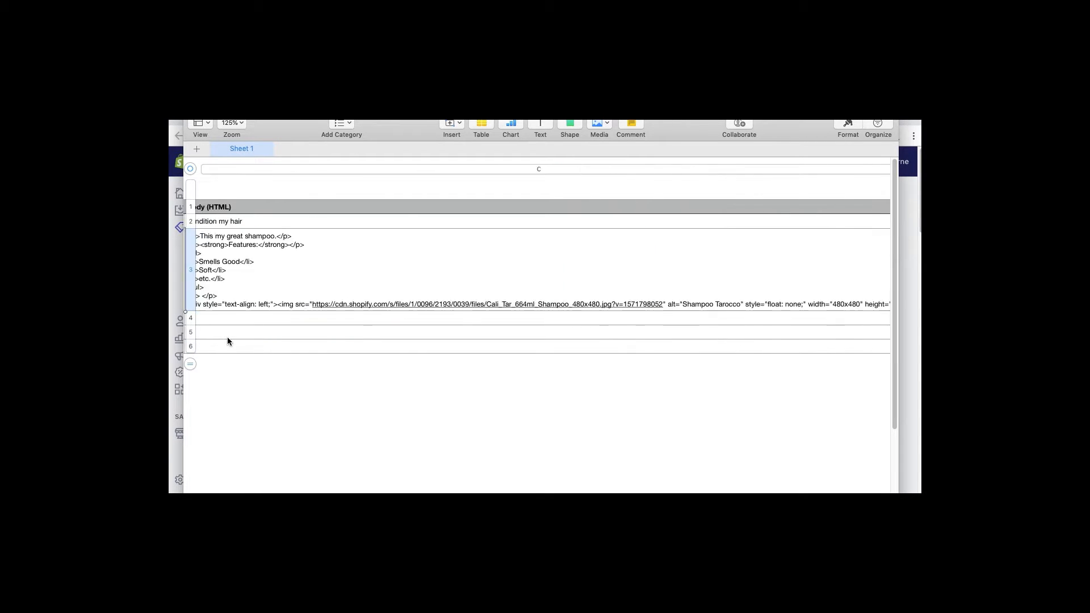
click(388, 345)
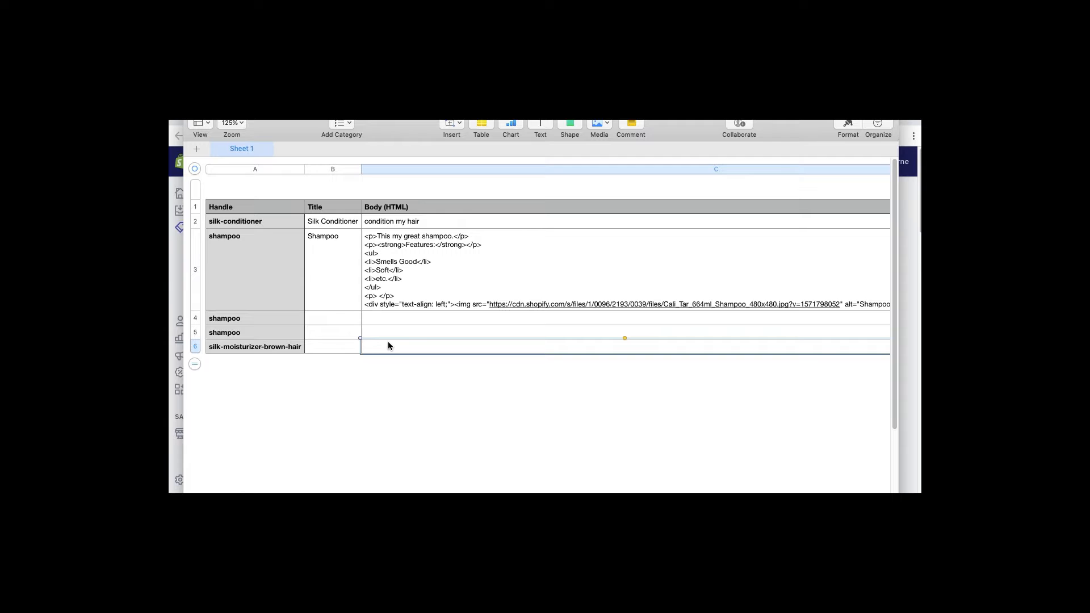
key(super+v)
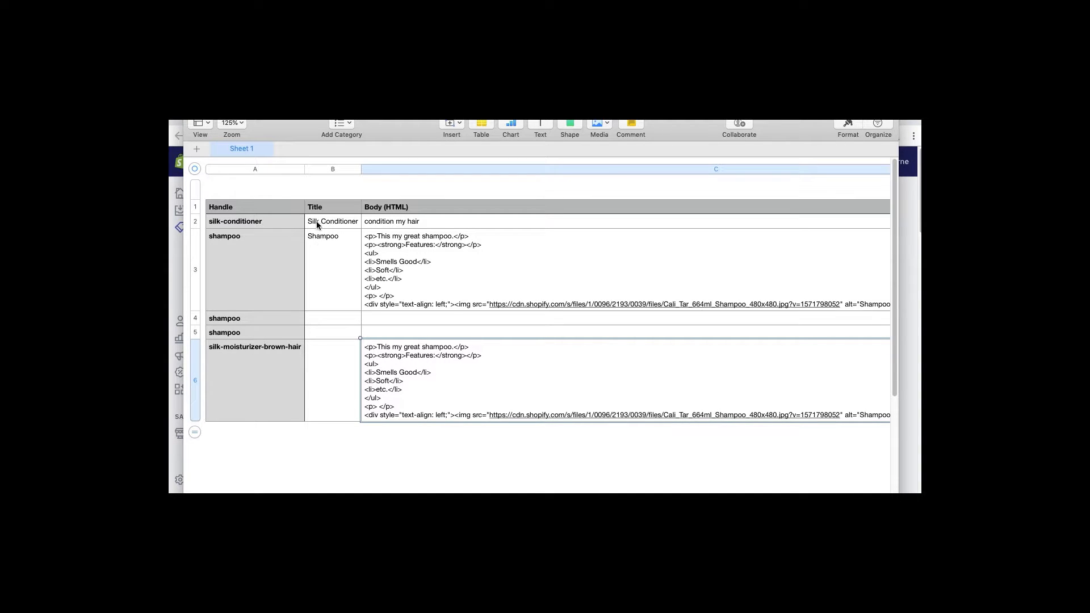
Enter Silk Moisturizer Brown Hair as the new row's title and widen the Title column to fit it
click(326, 353)
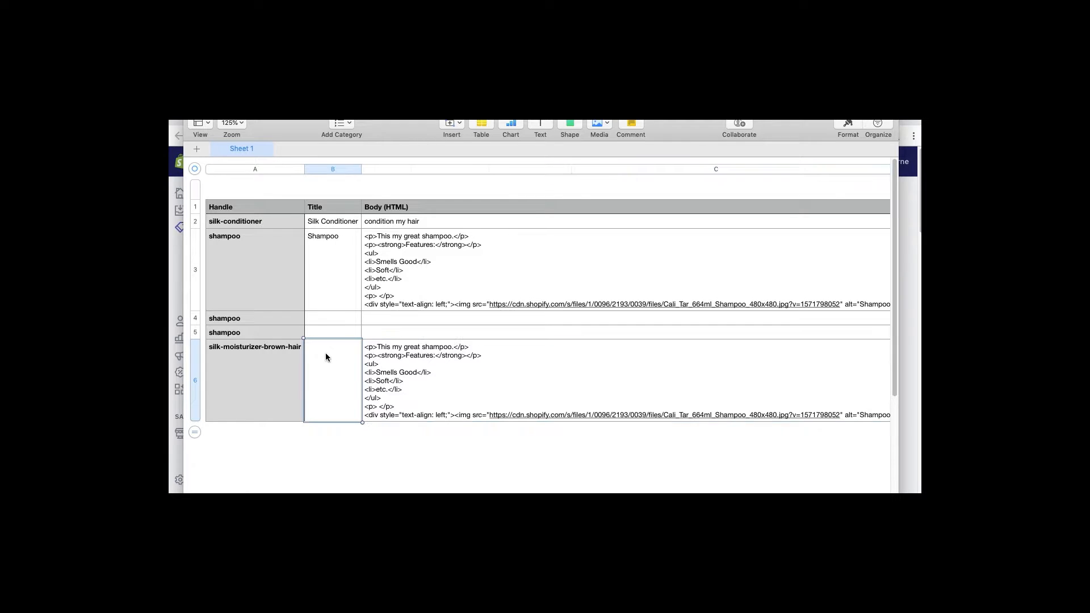
text(So)
key(BackSpace)
text(il)
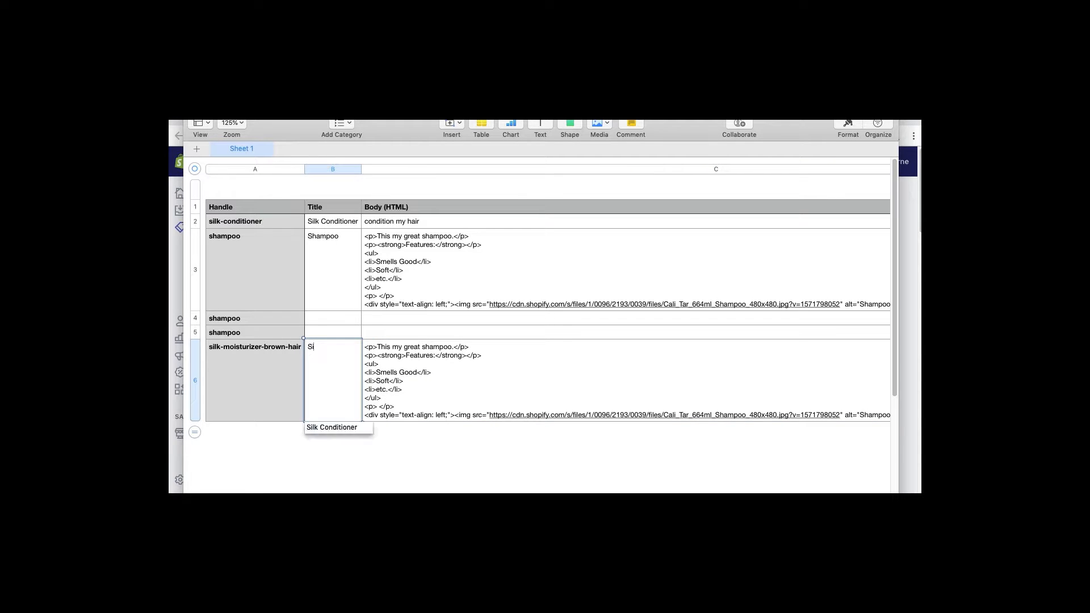
text(j)
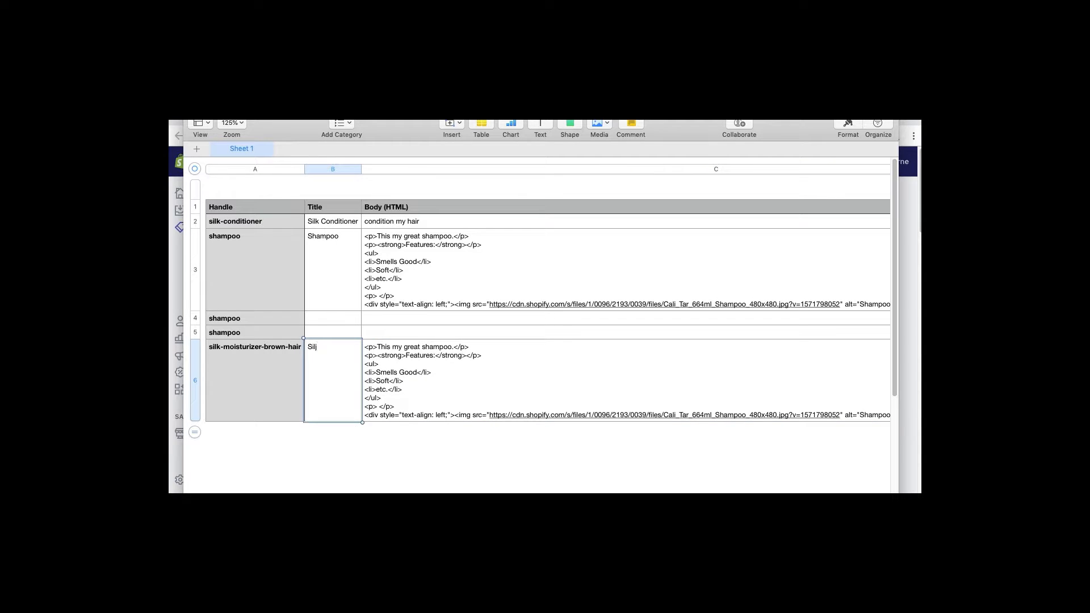
key(BackSpace)
text(k Moisturizer)
text(Brown Heair)
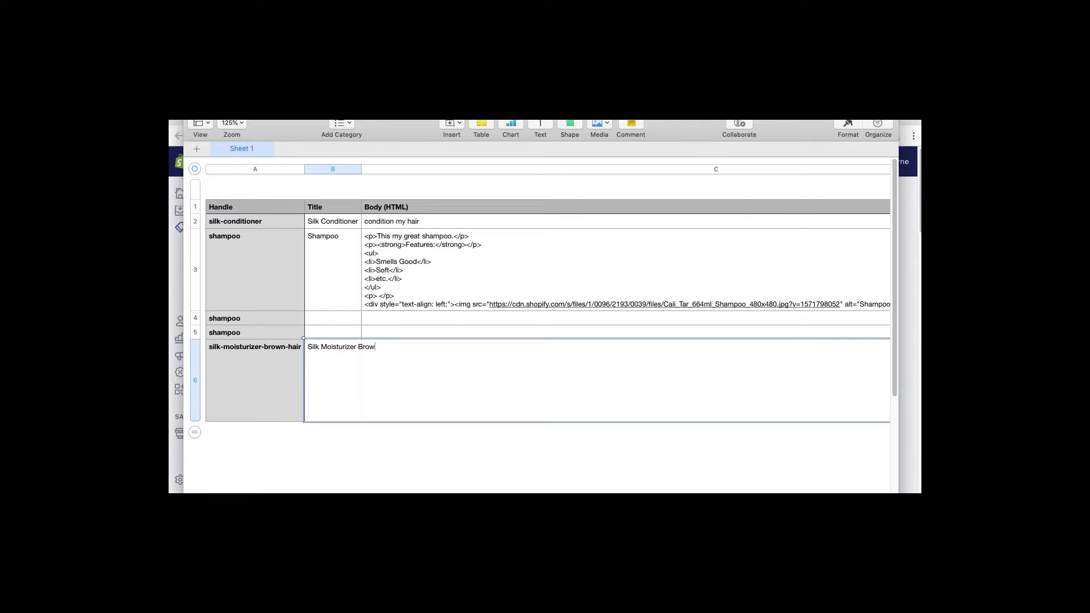
key(BackSpace)
key(BackSpace)
key(BackSpace)
key(BackSpace)
text(air)
key(Tab)
key(super+v)
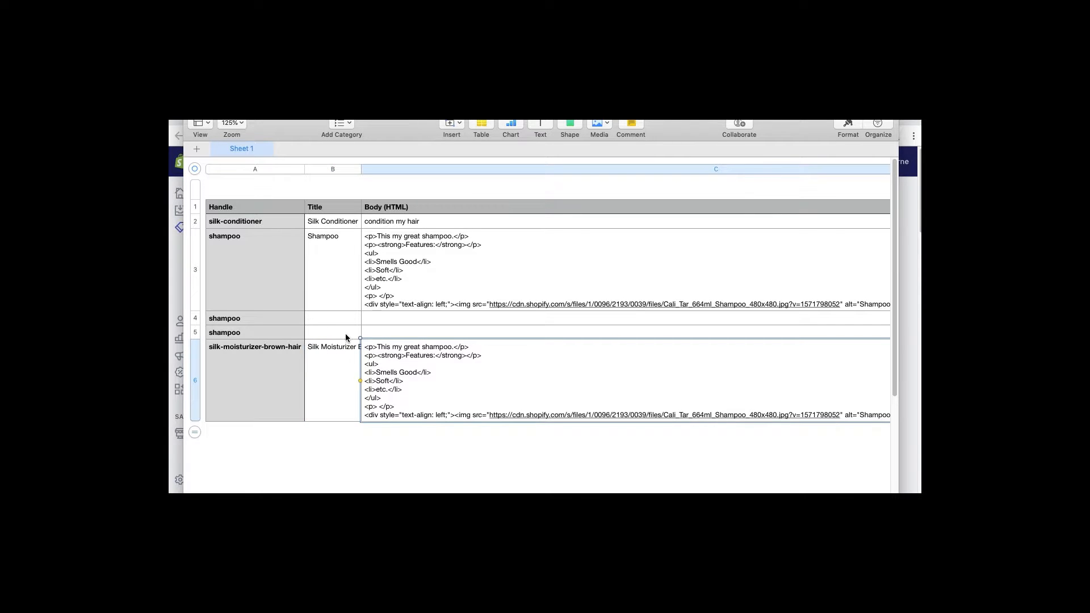
drag(362, 169, 404, 169)
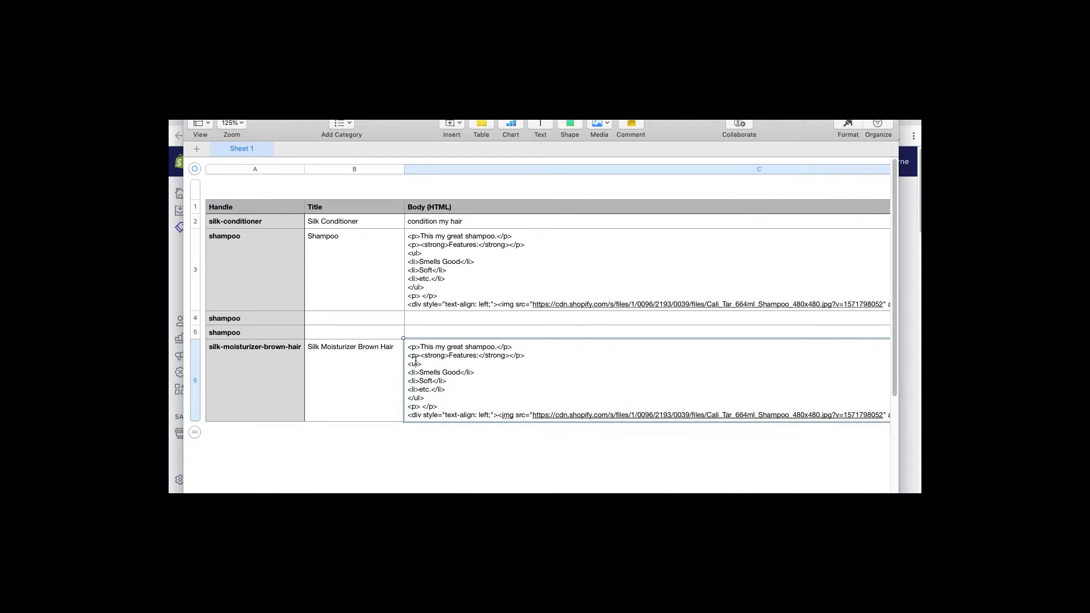
Set the Type of the silk-moisturizer-brown-hair row to Moisturizer
key(Tab)
key(Tab)
key(Tab)
key(Tab)
key(Tab)
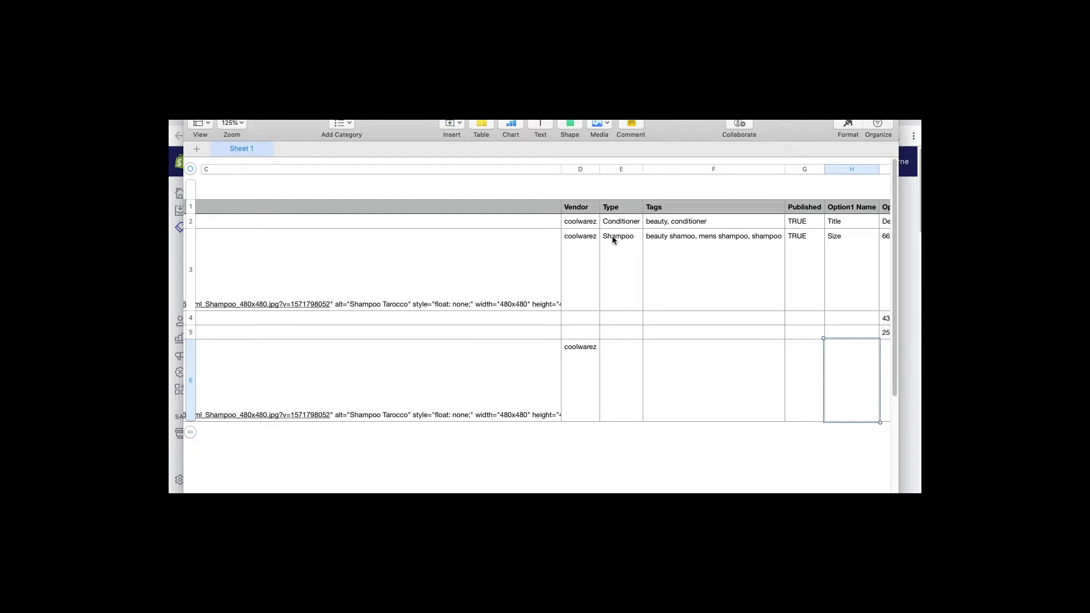
click(618, 355)
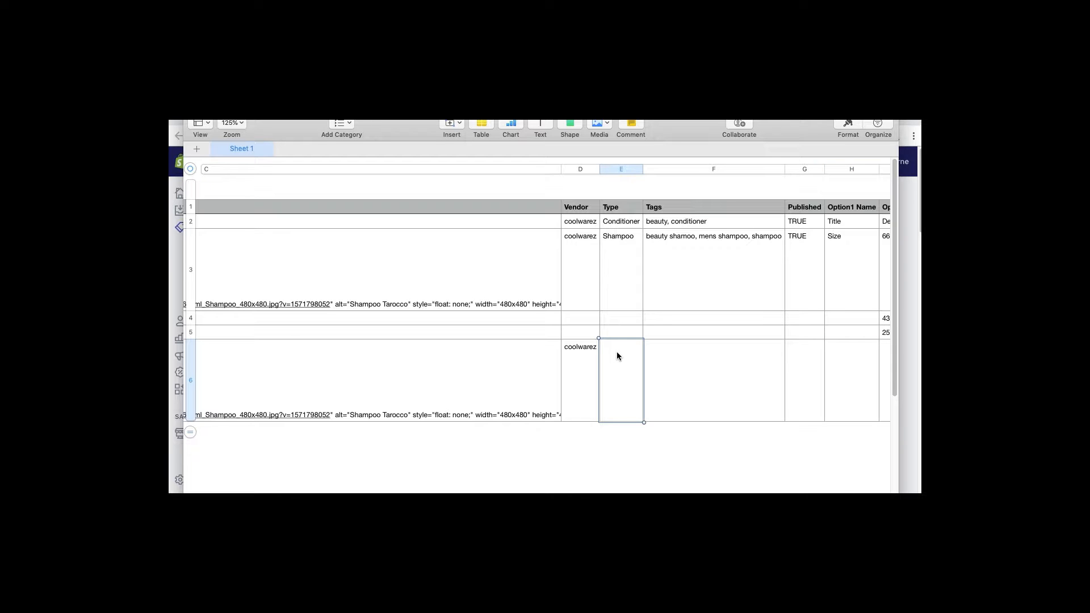
click(617, 352)
text(Moisturizer)
Copy the conditioner's tags into the Moisturizer row and edit them to read "beauty, moisturizer"
click(688, 223)
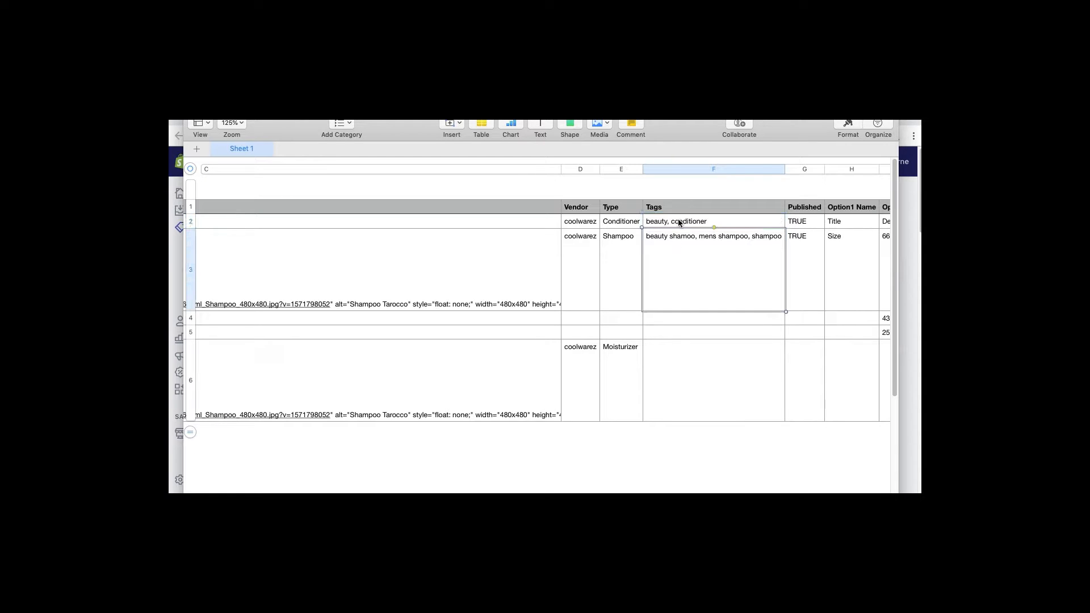
click(665, 375)
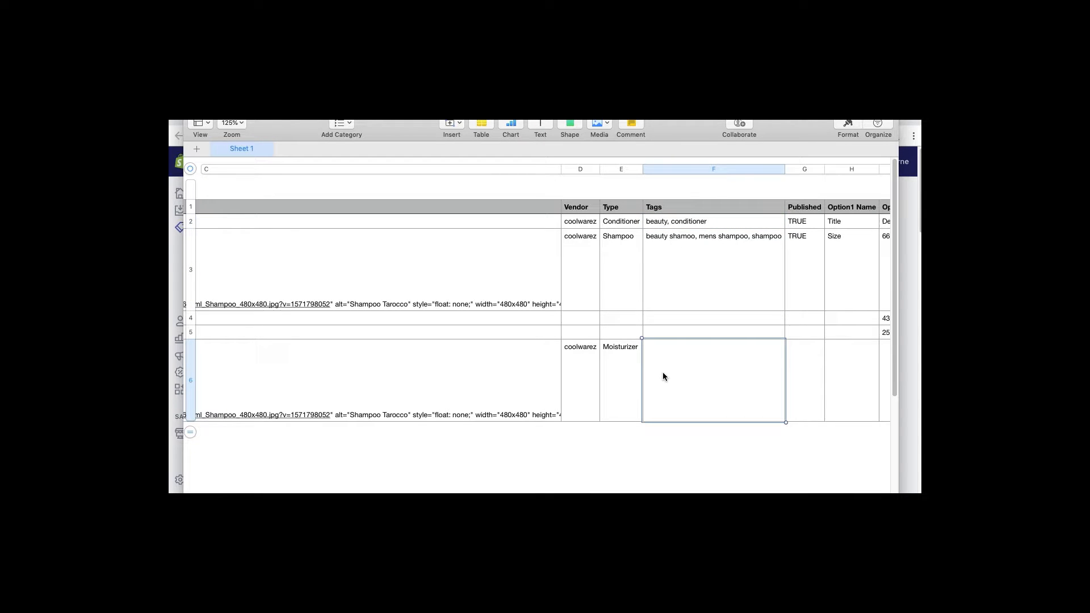
double_click(674, 348)
text(moisturizer)
Copy the shampoo row's Published value TRUE into the Moisturizer row
click(802, 348)
scroll(689, 398, right, 10)
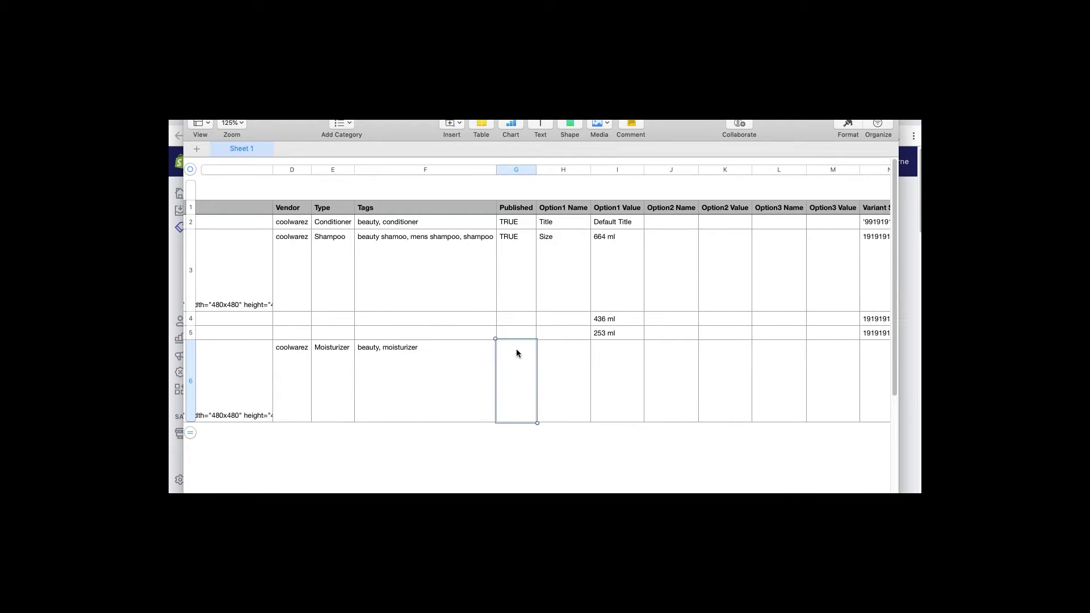
click(507, 237)
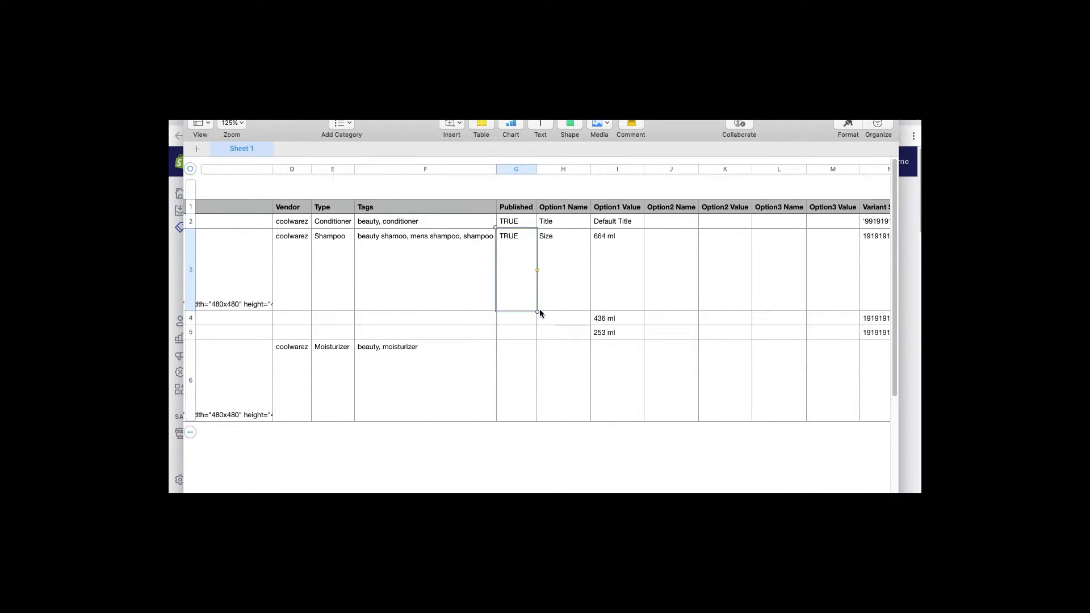
click(516, 364)
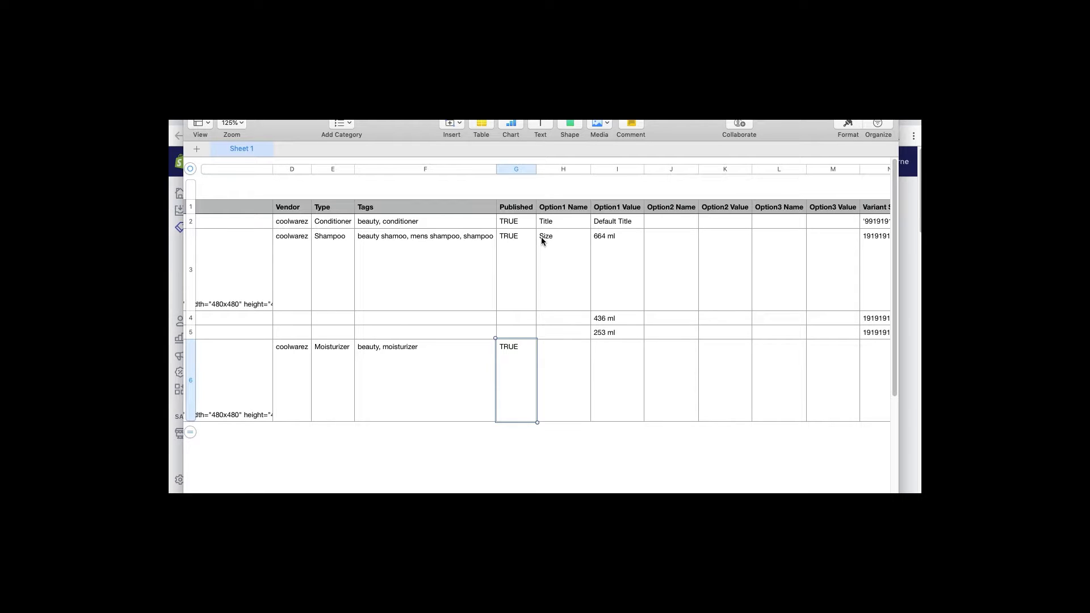
click(544, 357)
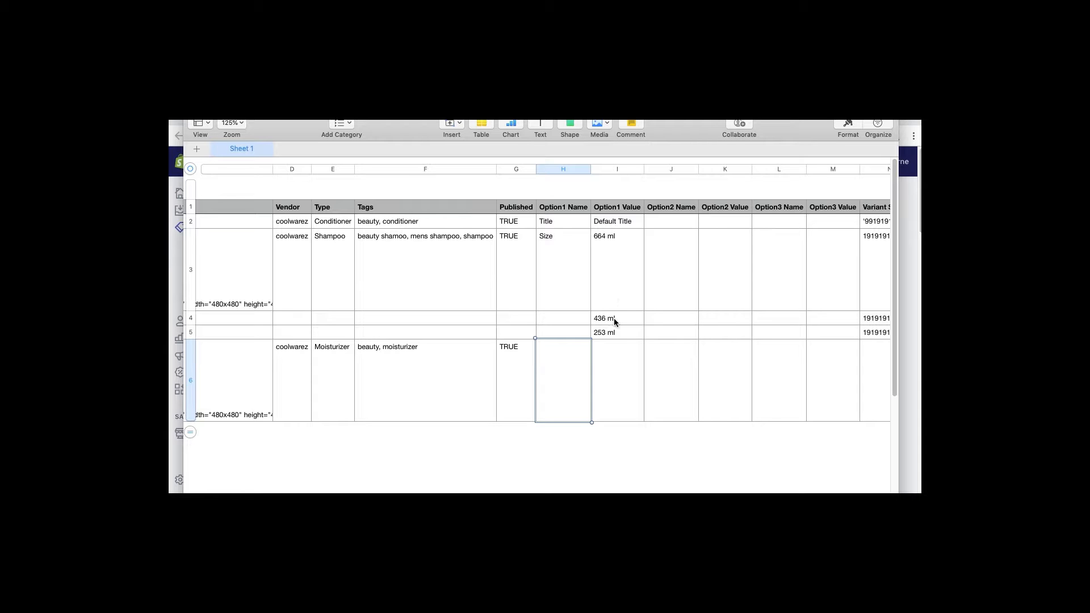
scroll(609, 317, right, 5)
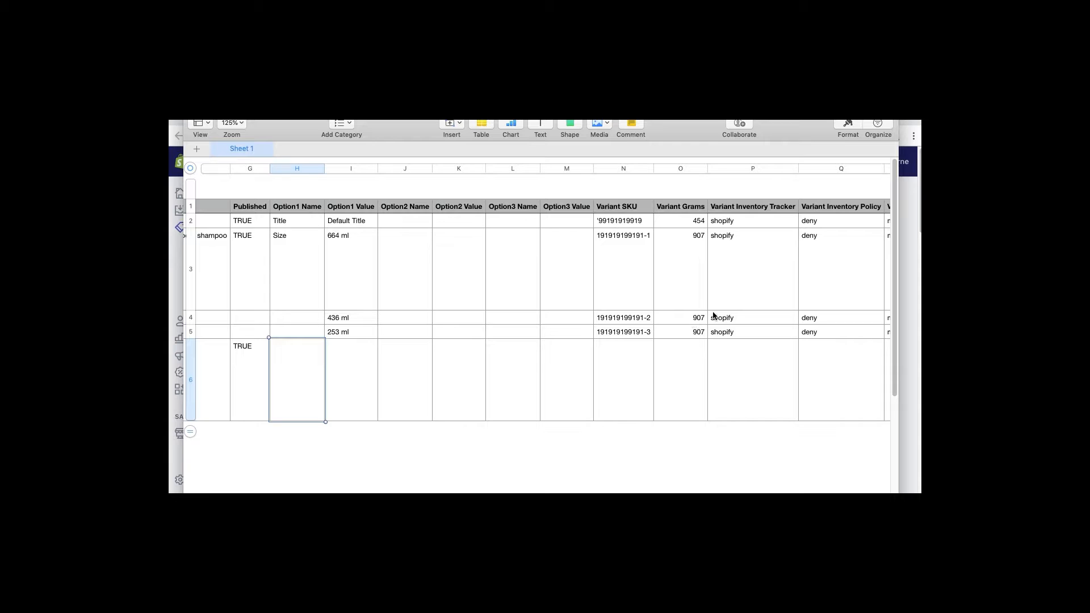
scroll(732, 274, right, 3)
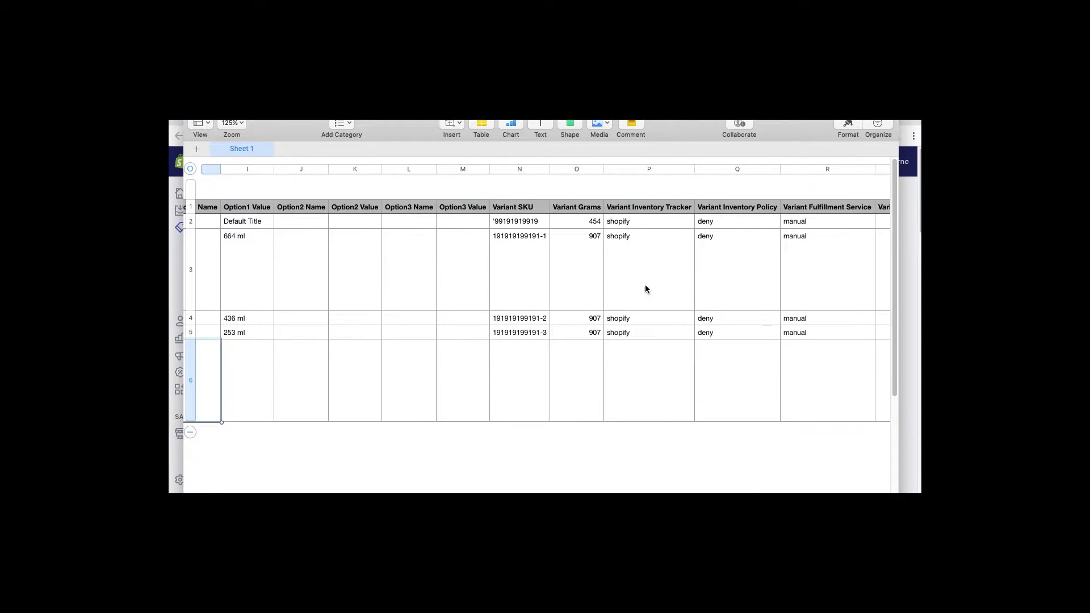
click(593, 225)
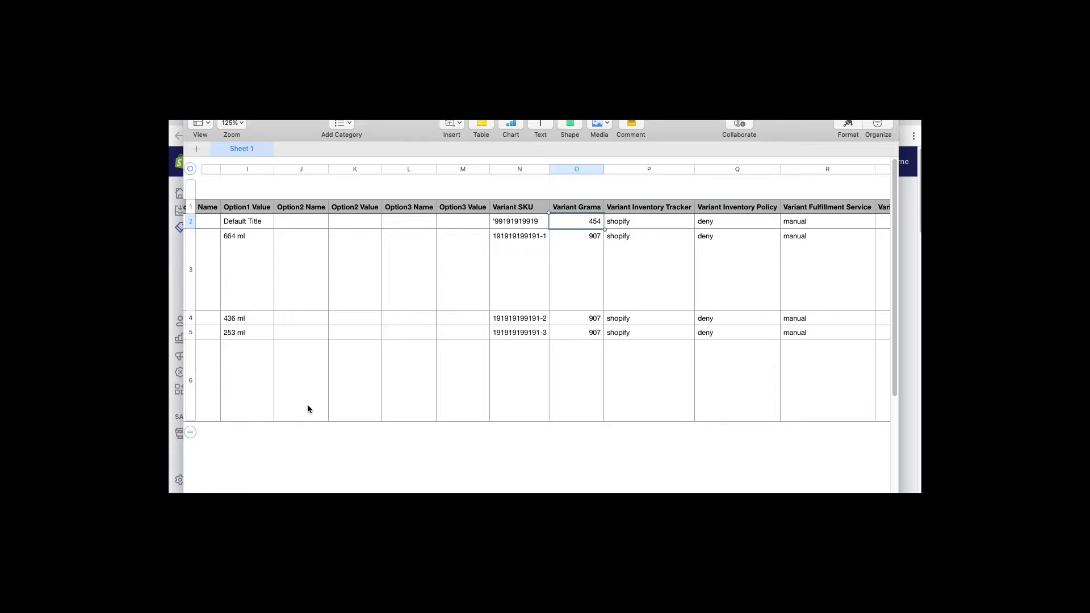
click(521, 385)
text(202020202002)
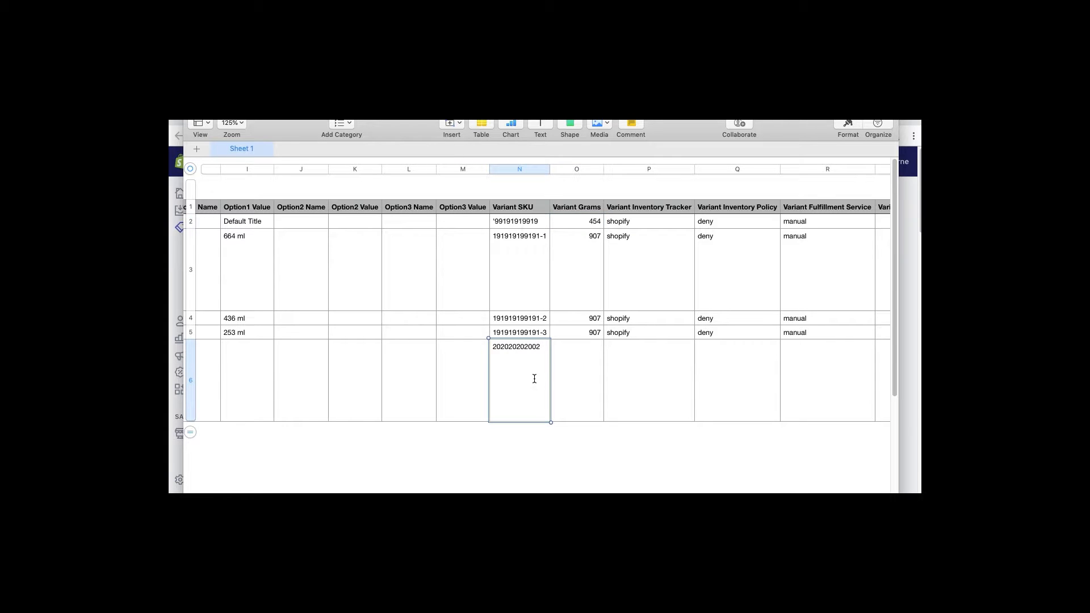
click(588, 354)
text(454)
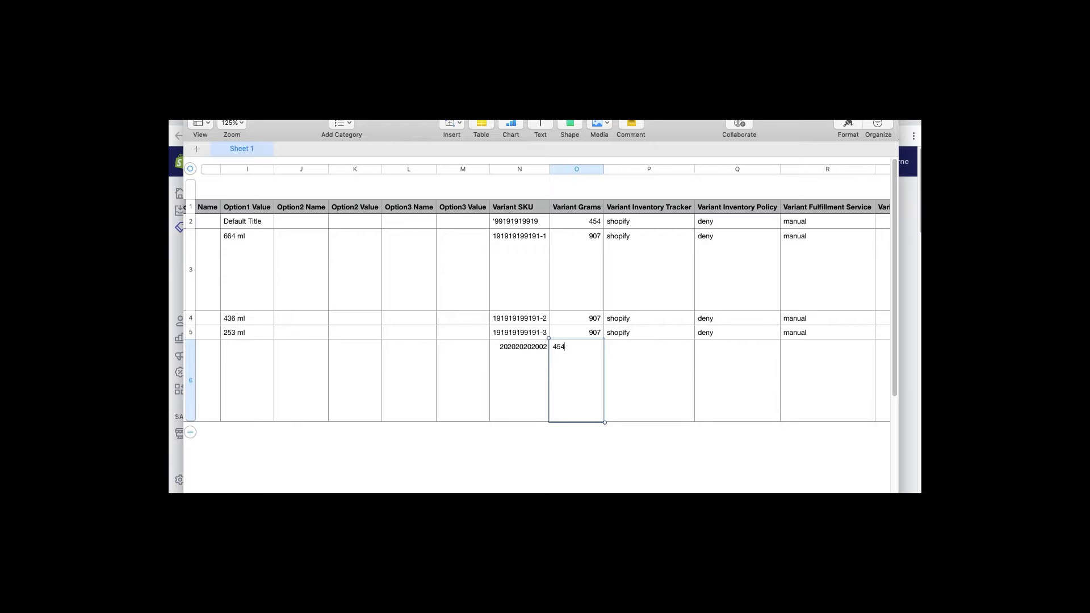
key(Tab)
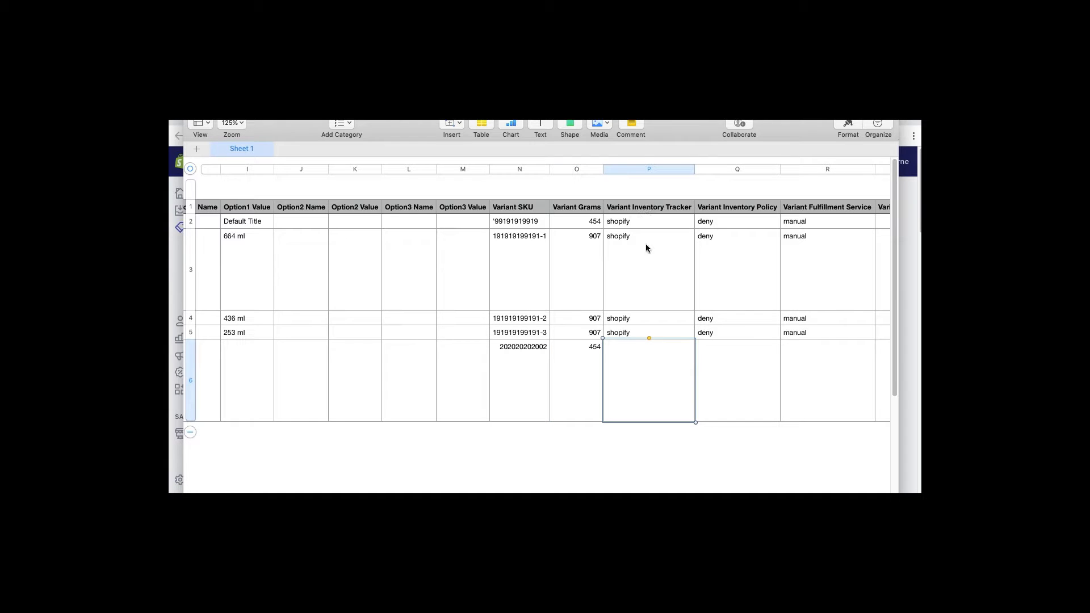
Copy the inventory tracker, inventory policy and fulfillment service values (shopify, deny, manual) from row 5 into the Moisturizer row
click(622, 336)
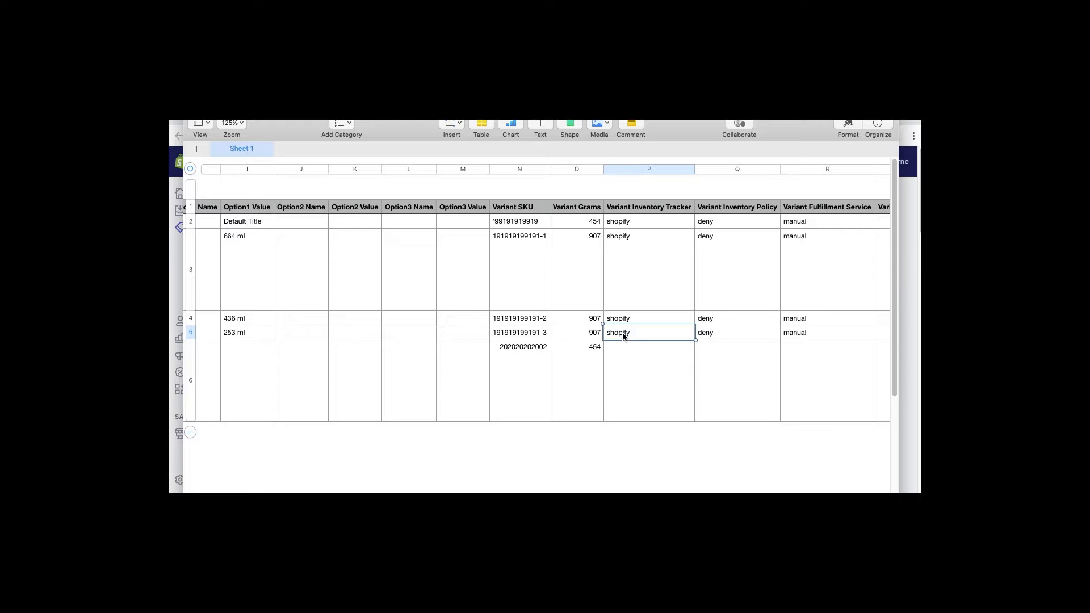
scroll(723, 388, right, 5)
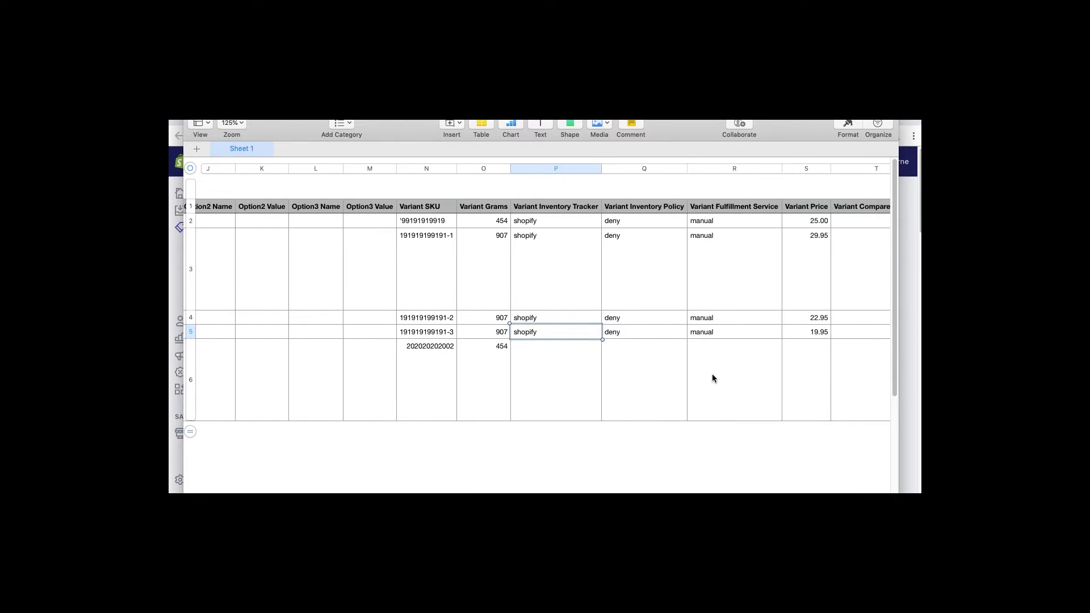
scroll(648, 264, right, 4)
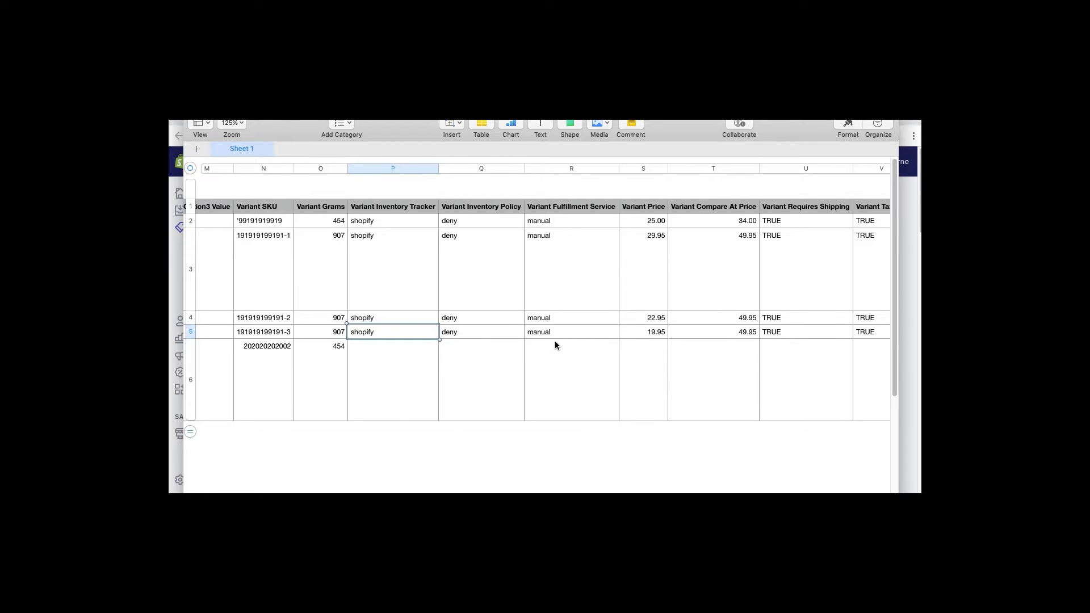
shift+click(555, 335)
key(super+c)
click(405, 374)
key(super+v)
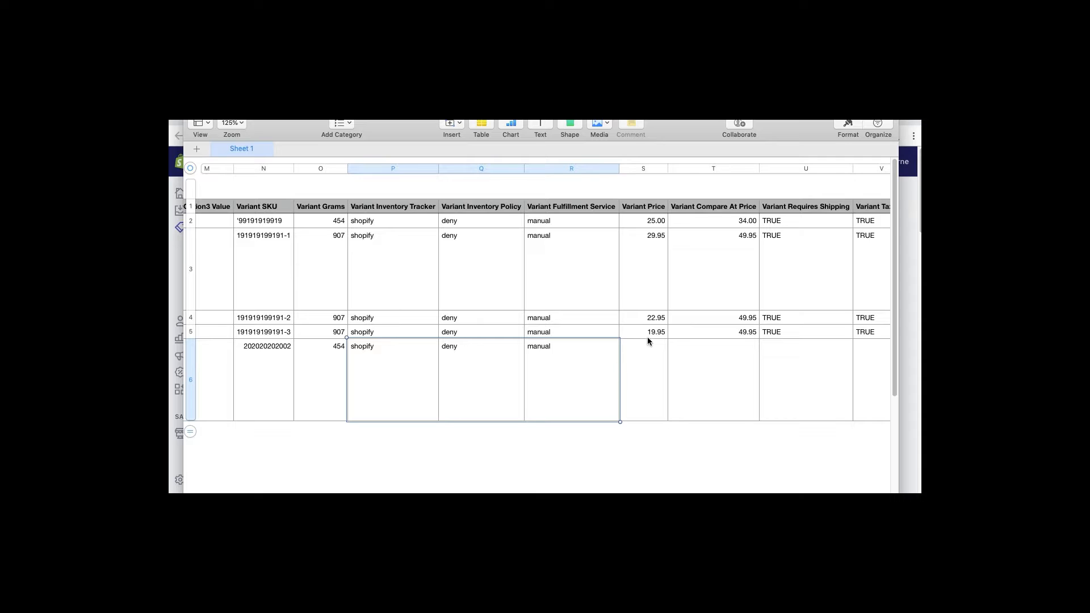
Set the Moisturizer row's Variant Price to 30 and its Variant Compare At Price to 50
click(648, 356)
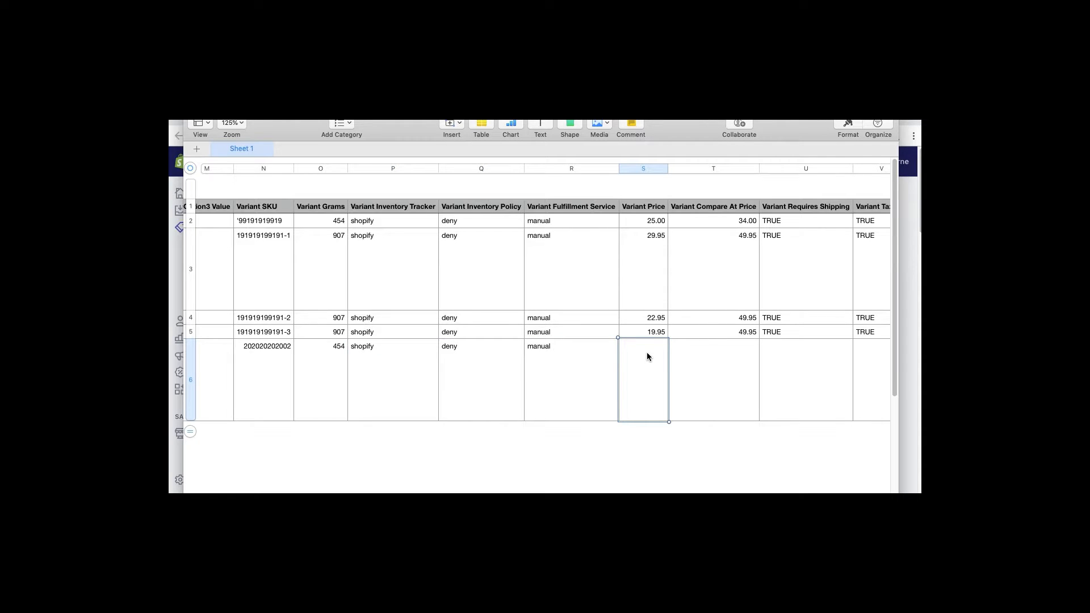
click(566, 349)
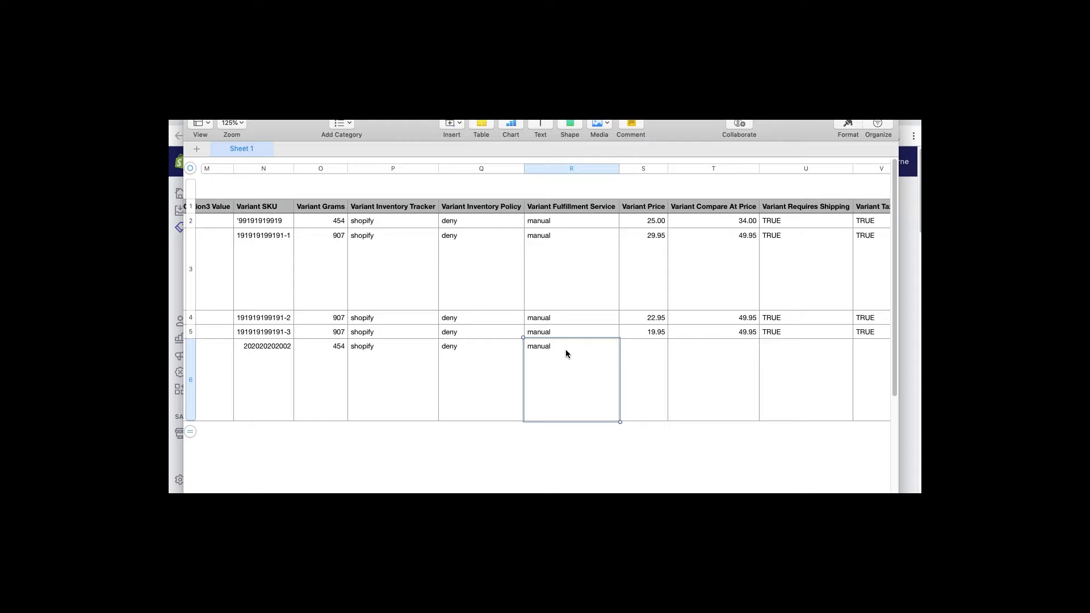
click(655, 356)
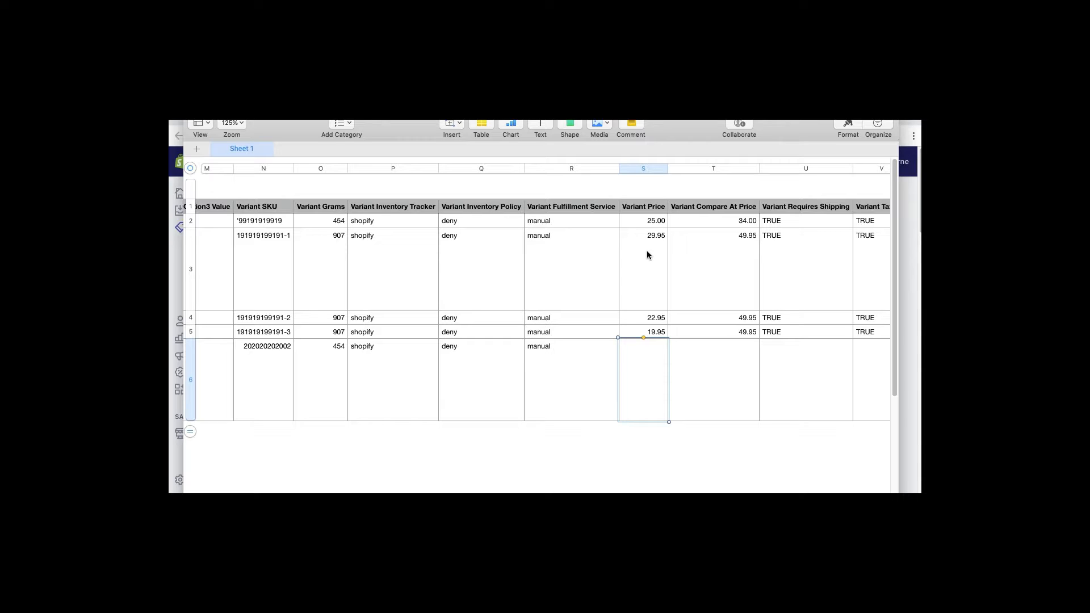
click(650, 251)
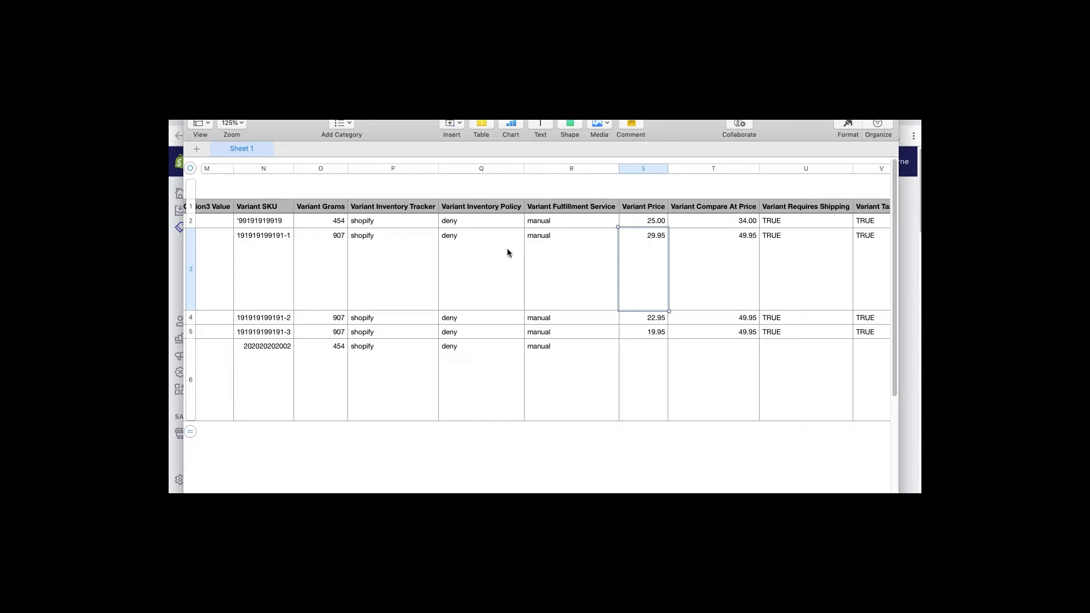
click(645, 332)
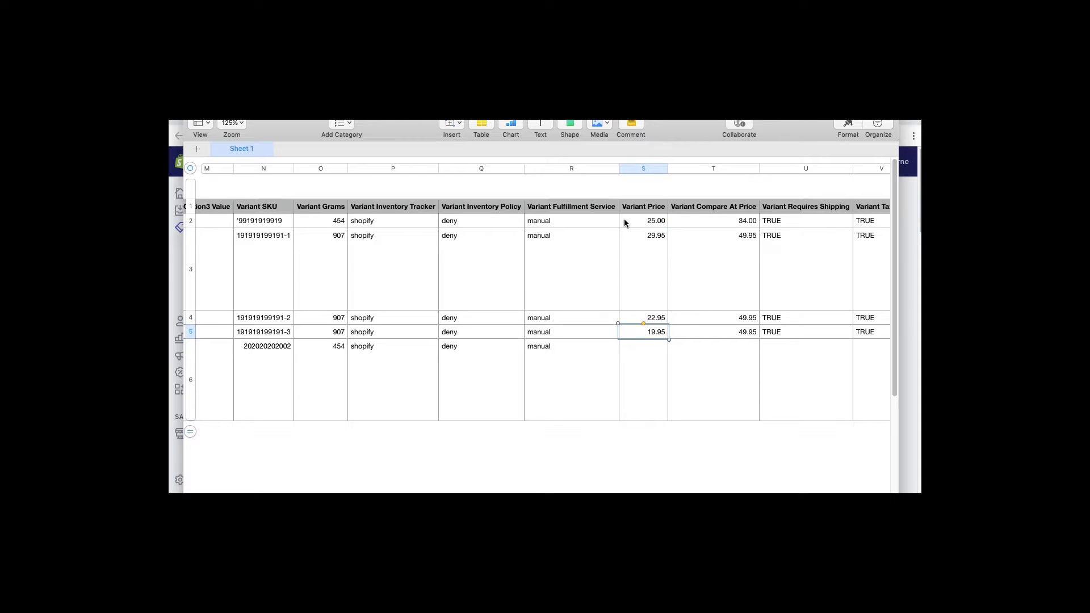
click(648, 225)
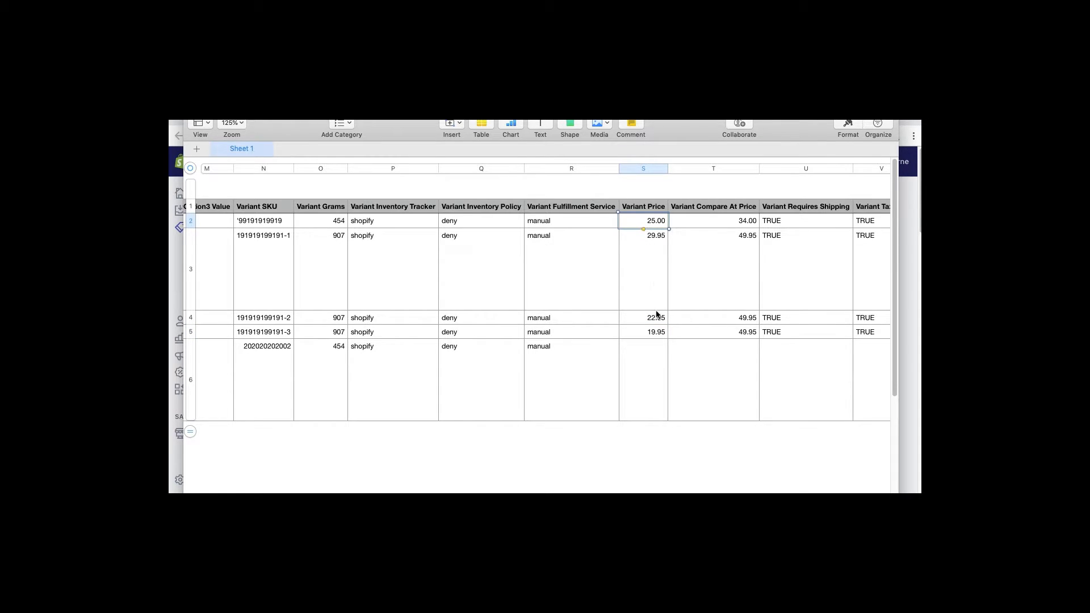
click(650, 365)
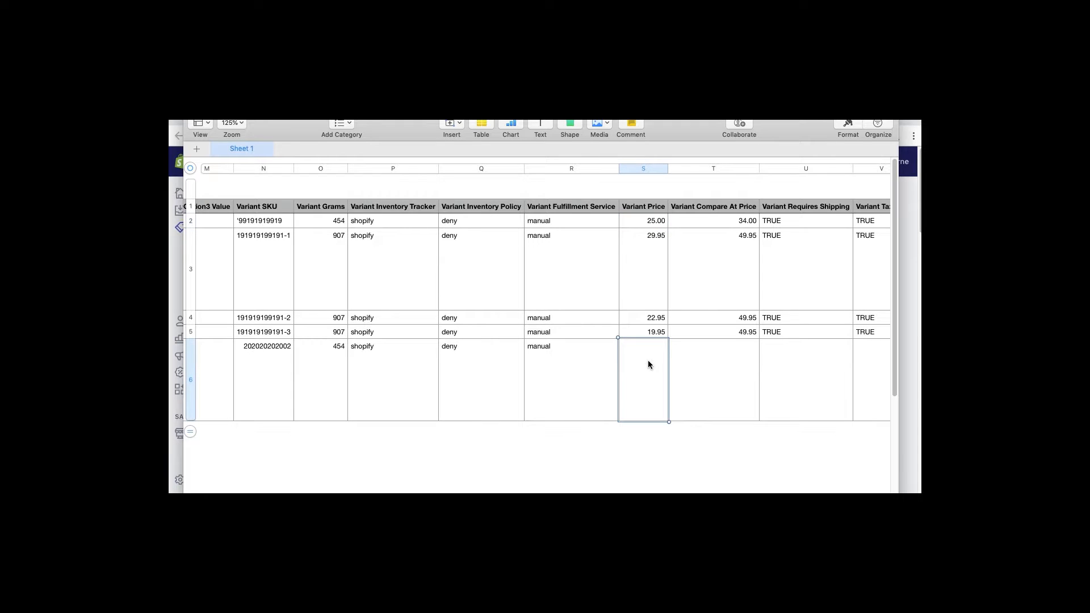
text(30)
click(736, 349)
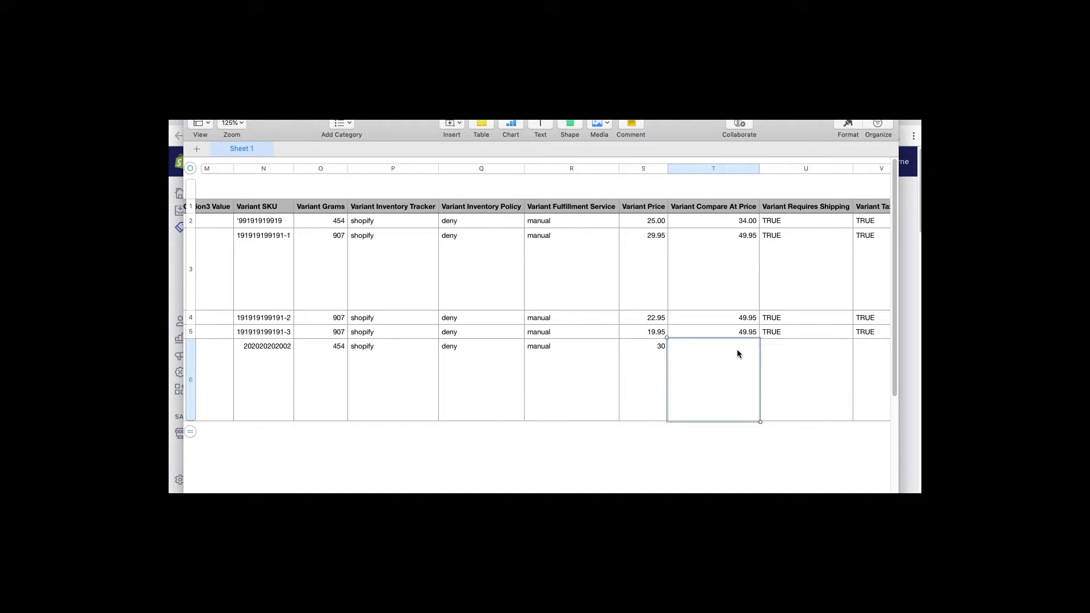
text(50)
click(647, 370)
click(716, 367)
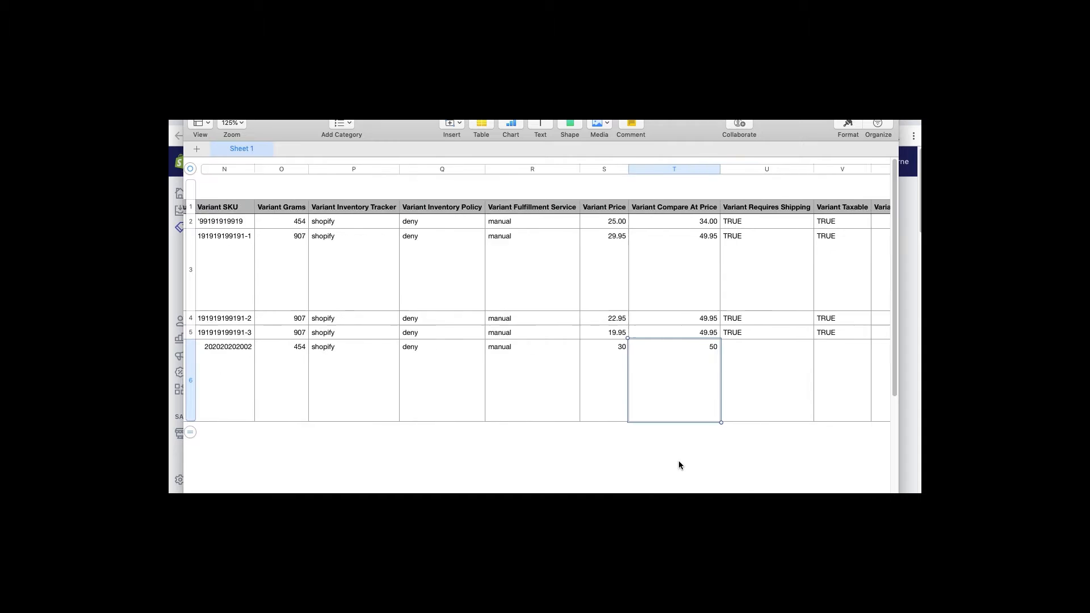
Copy the TRUE values for Variant Requires Shipping and Variant Taxable from row 5 into the Moisturizer row
scroll(680, 466, right, 5)
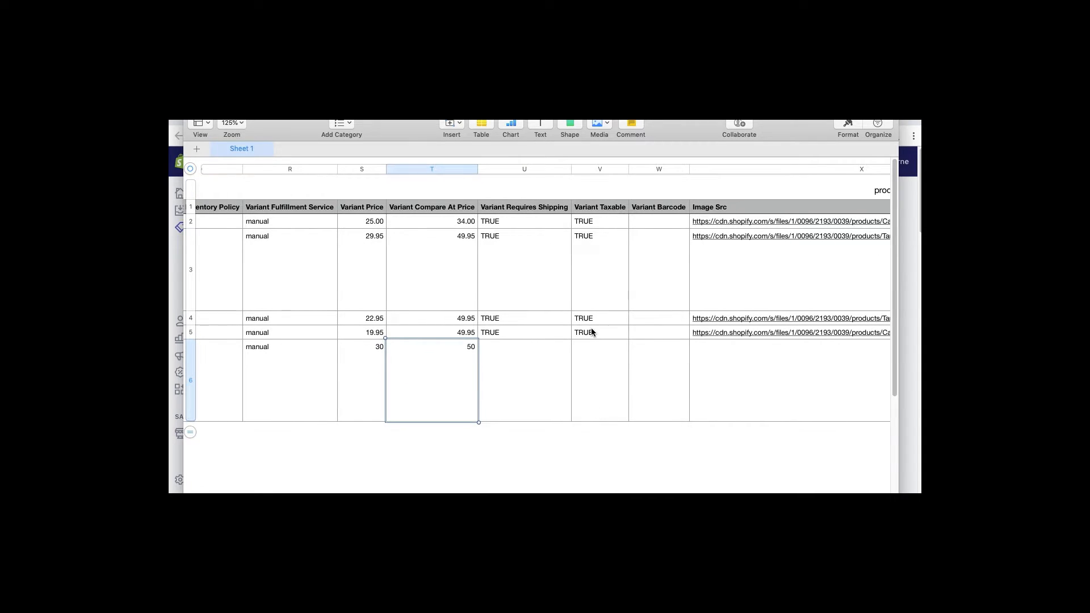
click(548, 334)
shift+click(577, 335)
key(super+c)
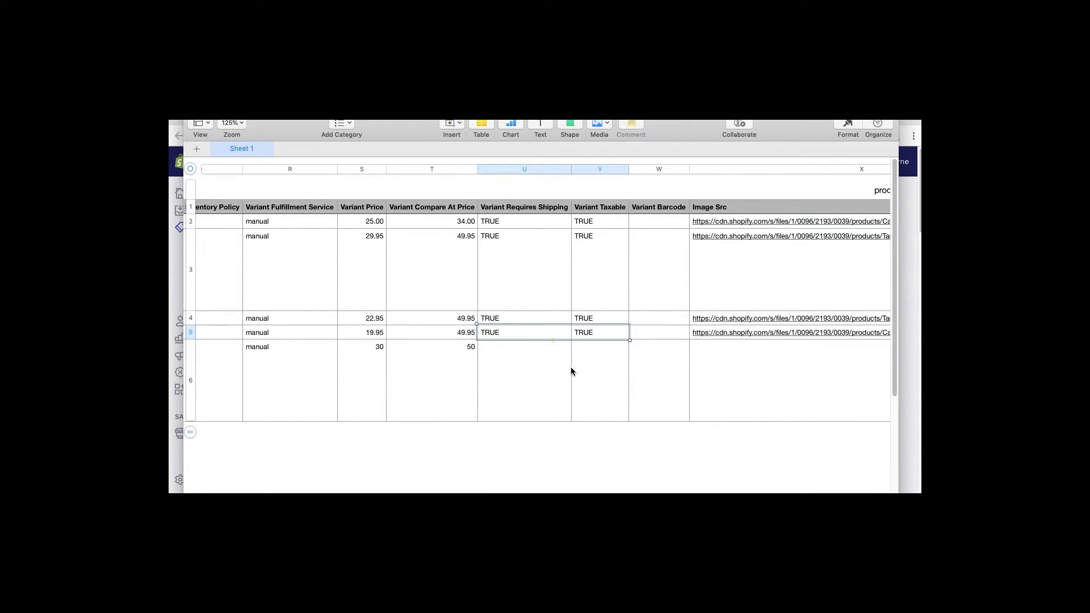
click(543, 376)
key(super+v)
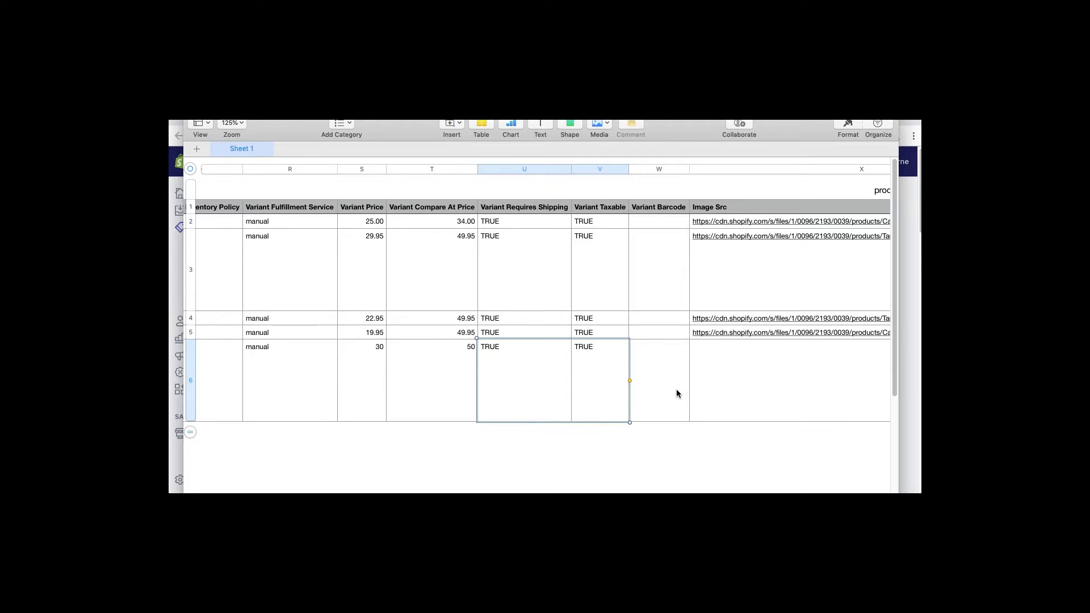
Select the Moisturizer row's Image Src cell, then switch to the Shopify admin in the browser and open the Files settings
scroll(676, 392, right, 5)
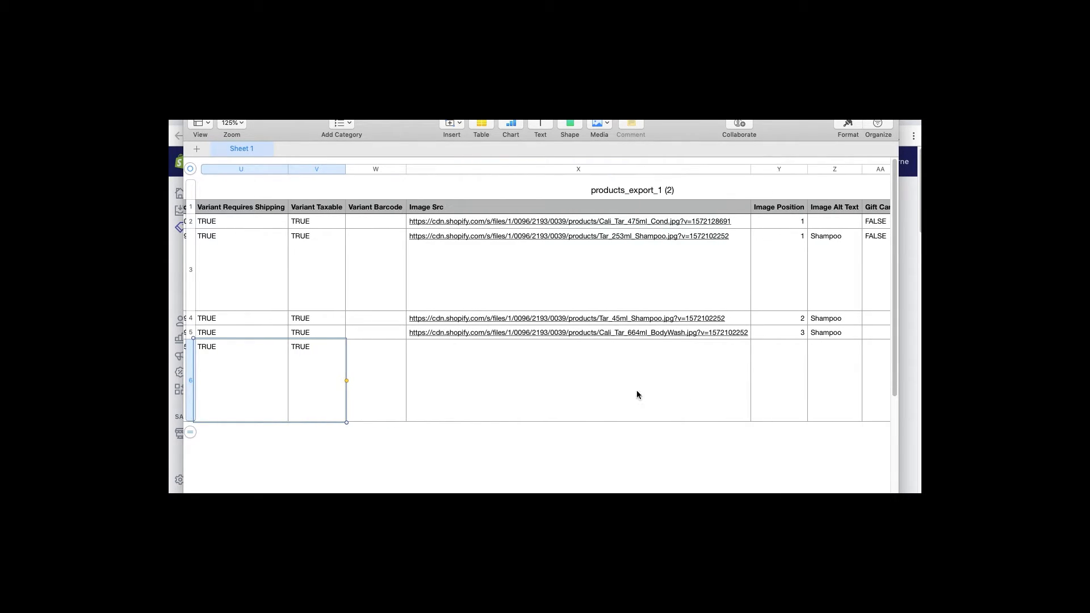
click(485, 370)
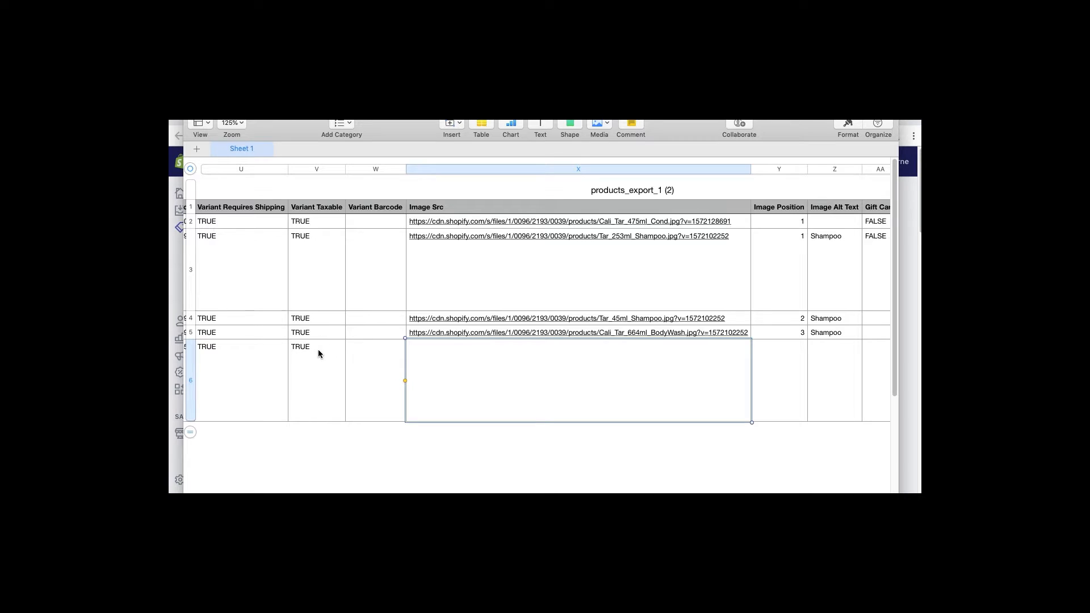
key(super+Tab)
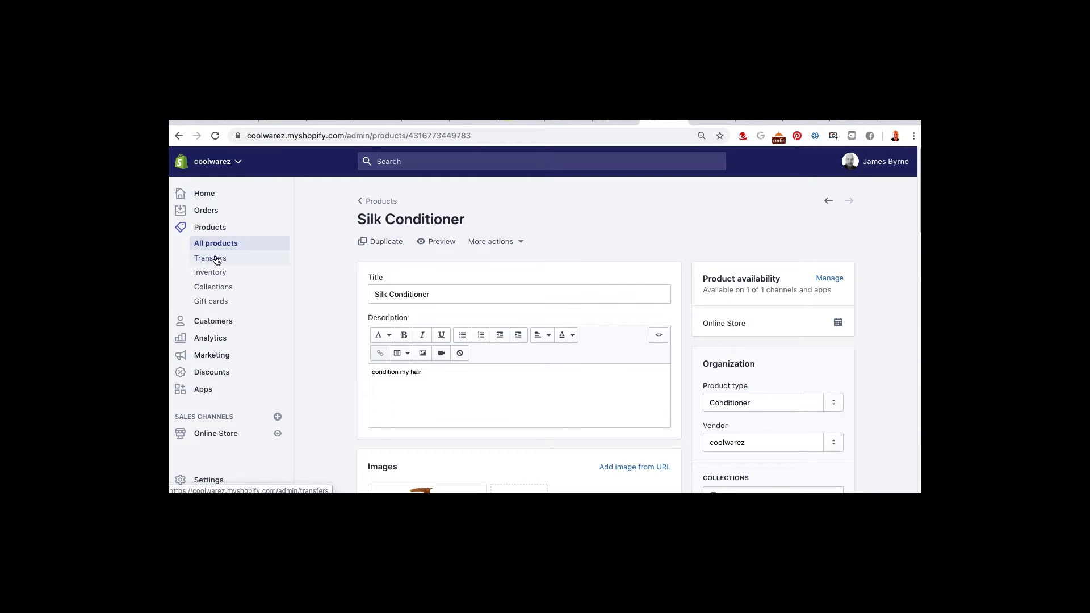
click(218, 487)
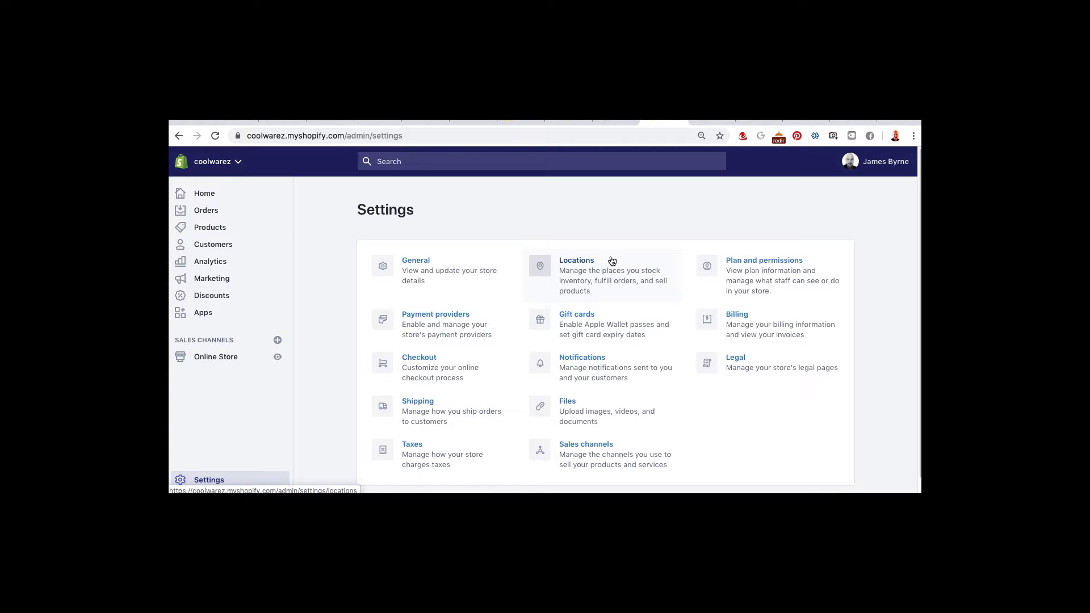
scroll(756, 441, down, 1)
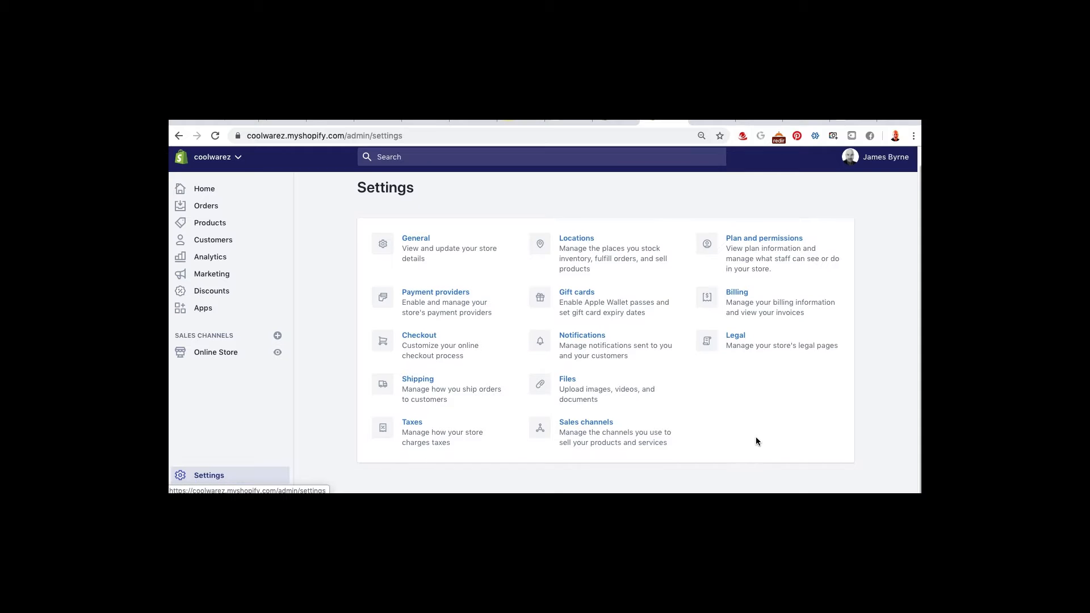
click(576, 384)
Search the store's files for "moist" and clear the search
click(379, 286)
text(moistr)
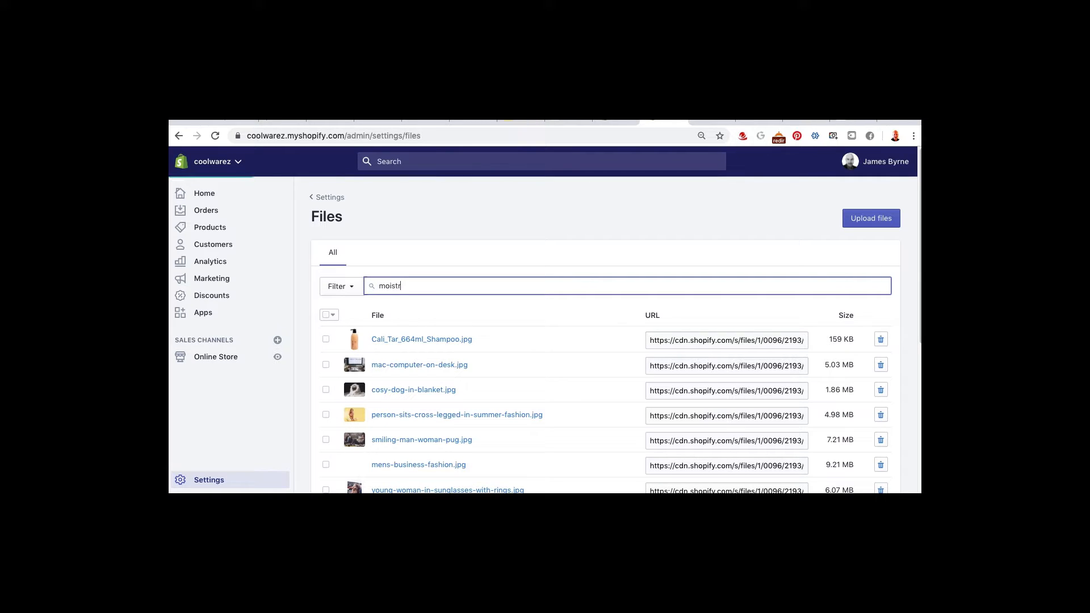
key(BackSpace)
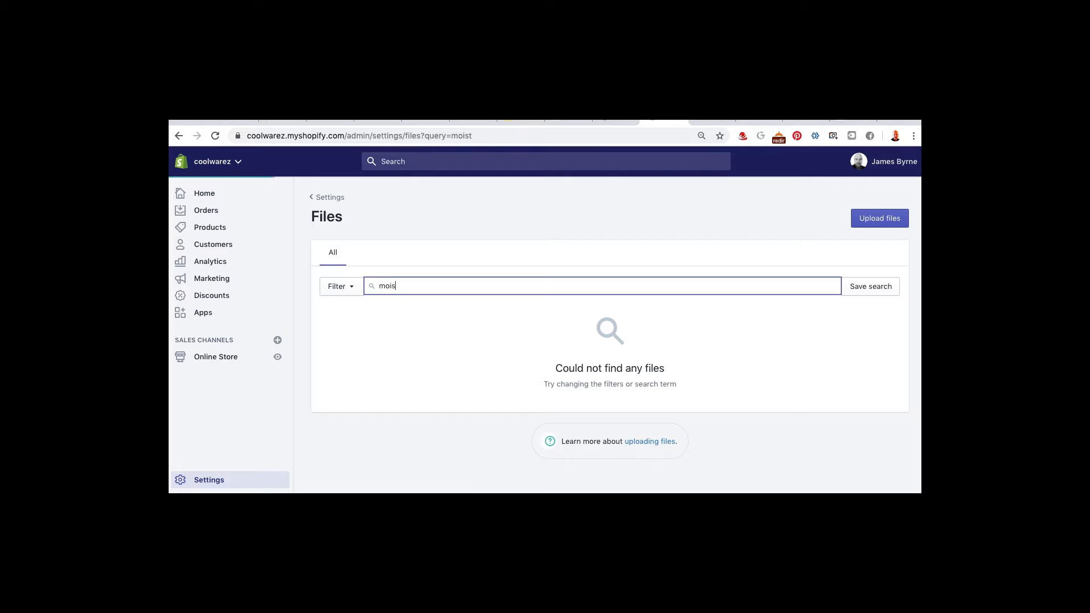
key(BackSpace)
key(BackSpace)
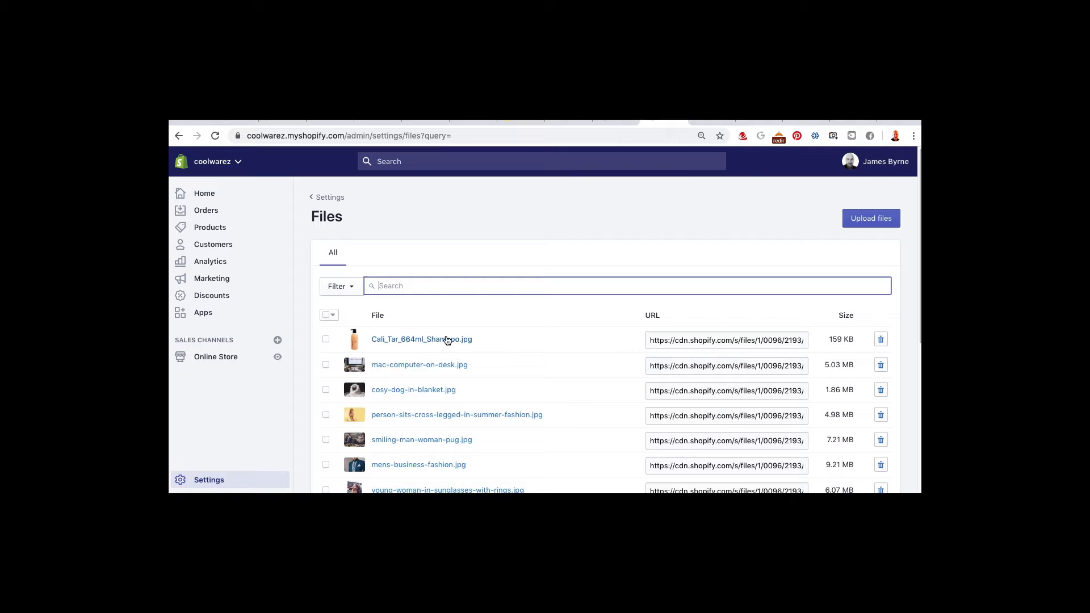
Copy the URL of Cali_Tar_664ml_Shampoo.jpg from the store's files, switch to the spreadsheet and paste it into the Moisturizer row's Image Src cell
click(703, 341)
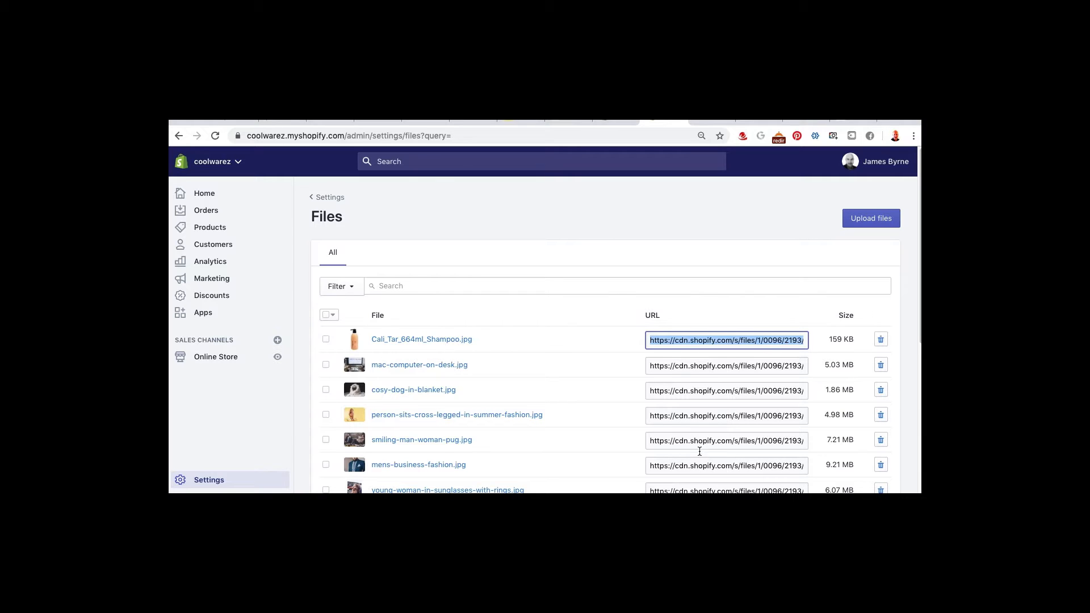
click(529, 240)
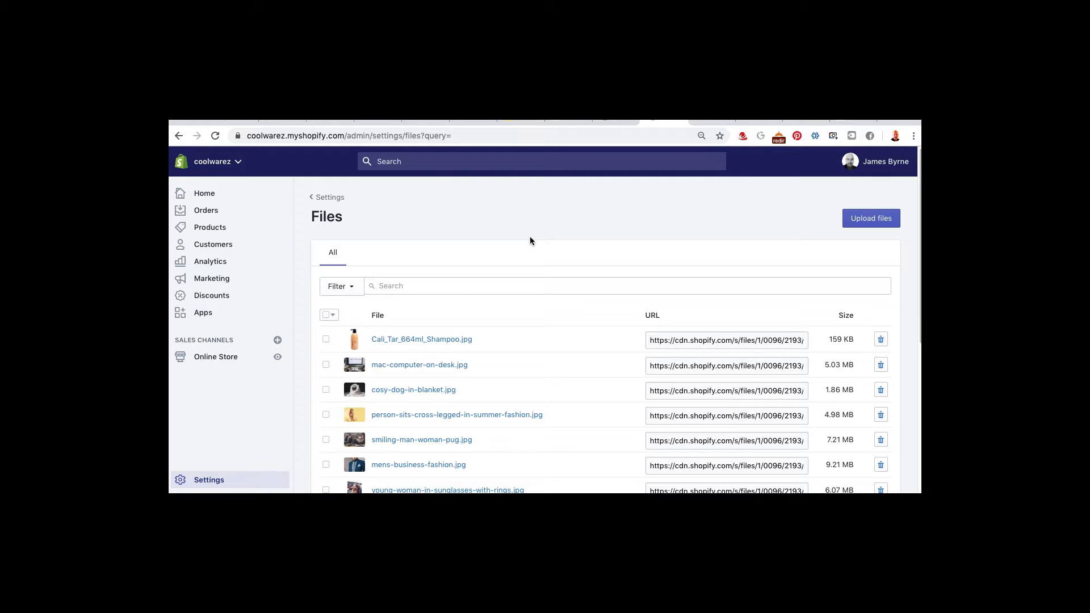
key(super+Tab)
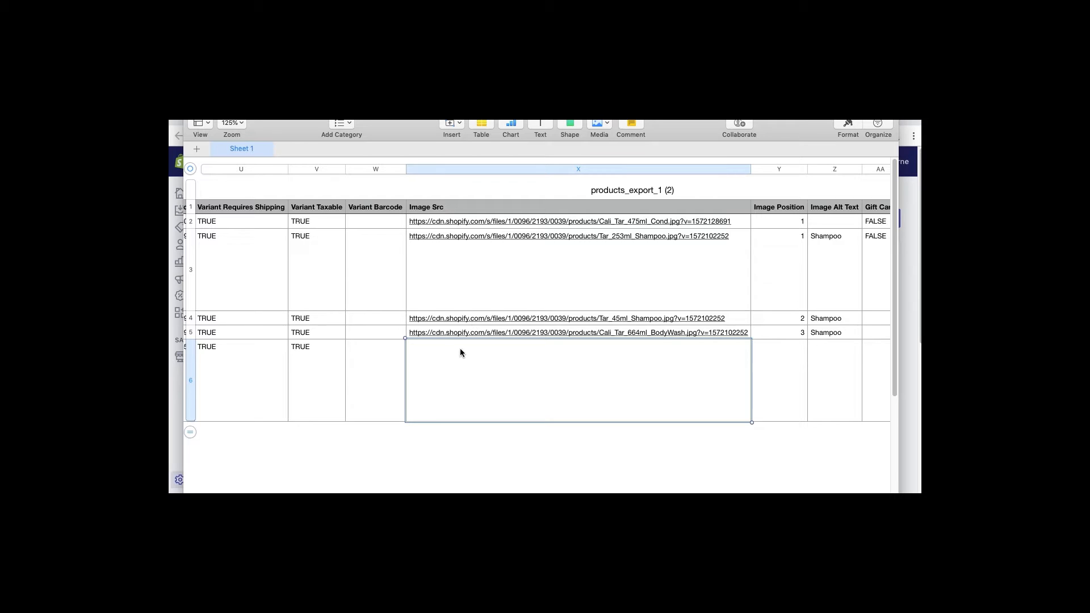
click(475, 362)
text(https://cdn.shopify.com/s/files/1/0096/2193/0039/files/Cali_Tar_664ml_Shampoo.jpg?73)
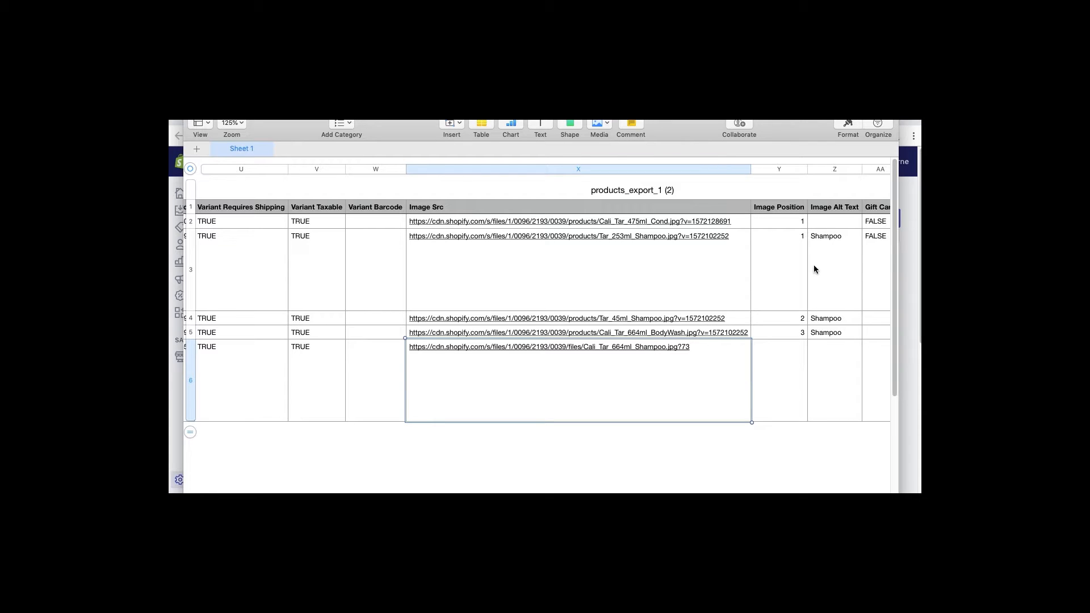
Set the Moisturizer row's Image Position to 1 and the Silk Conditioner row's Image Alt Text to "Shampoo"
click(792, 366)
text(1)
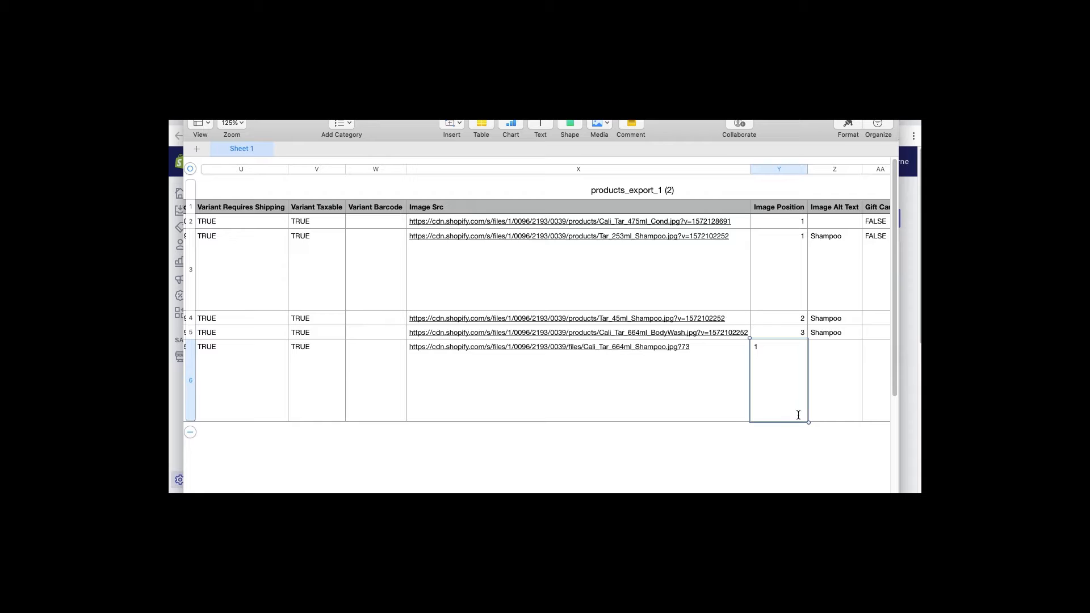
scroll(749, 411, right, 5)
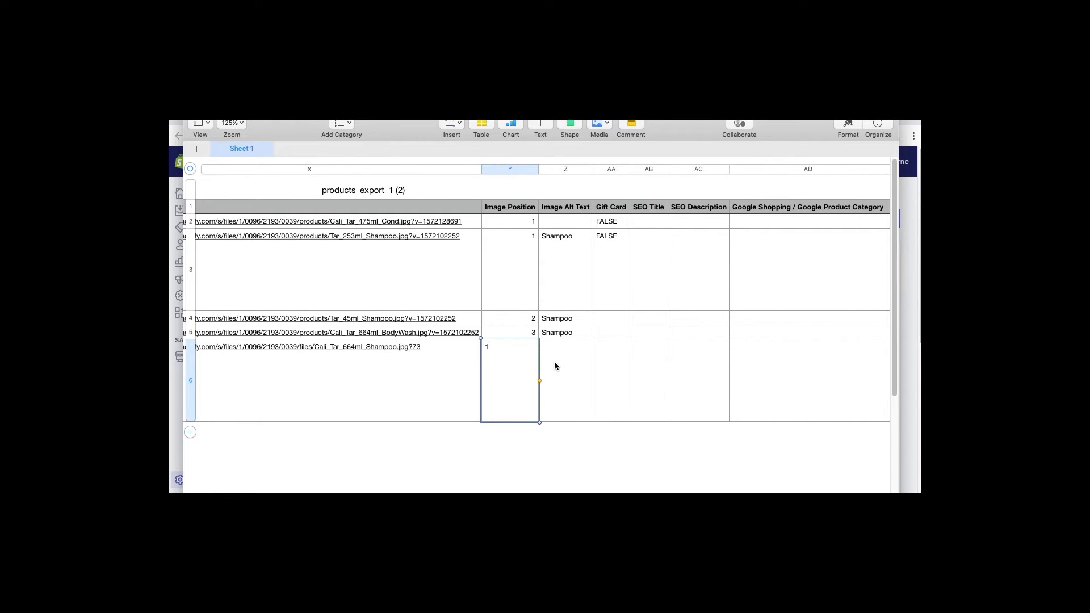
click(554, 365)
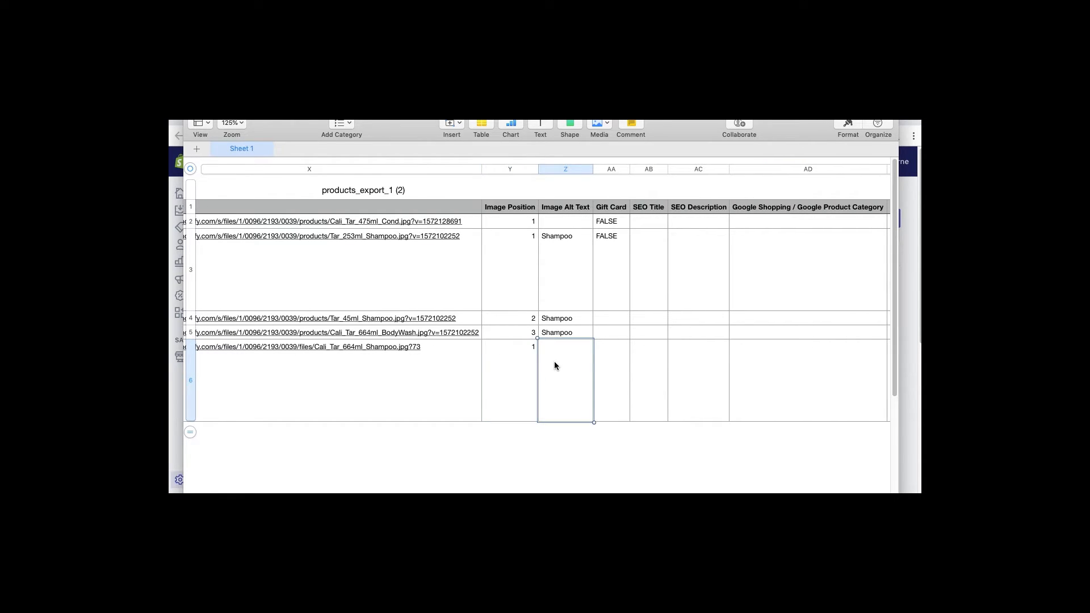
click(559, 264)
click(564, 223)
text(Shampoo)
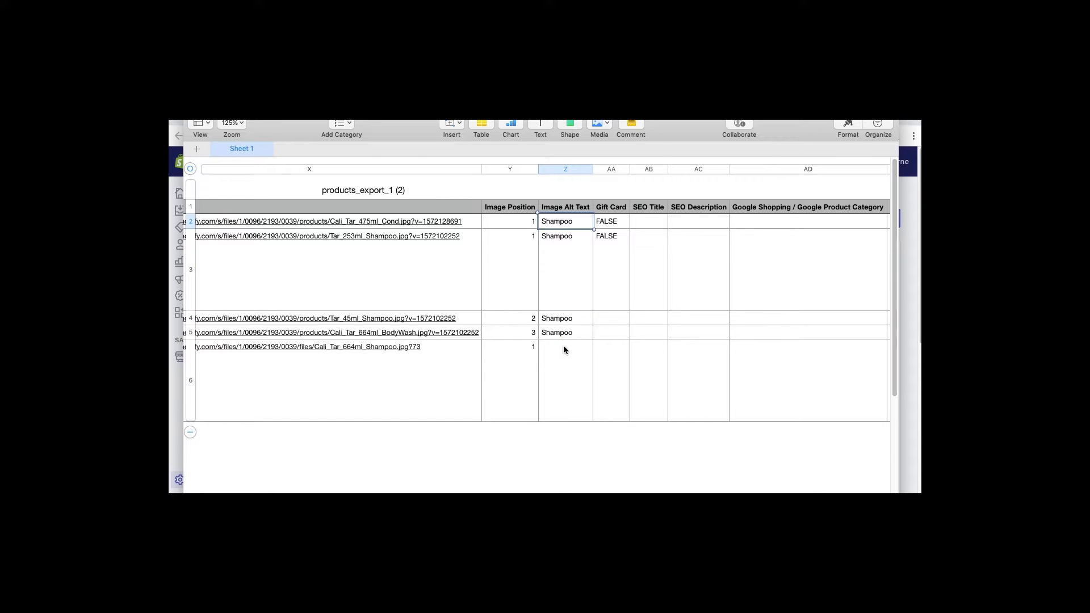
Set the Moisturizer row's Image Alt Text to "Moisturizer" and its Gift Card value to FALSE
click(564, 359)
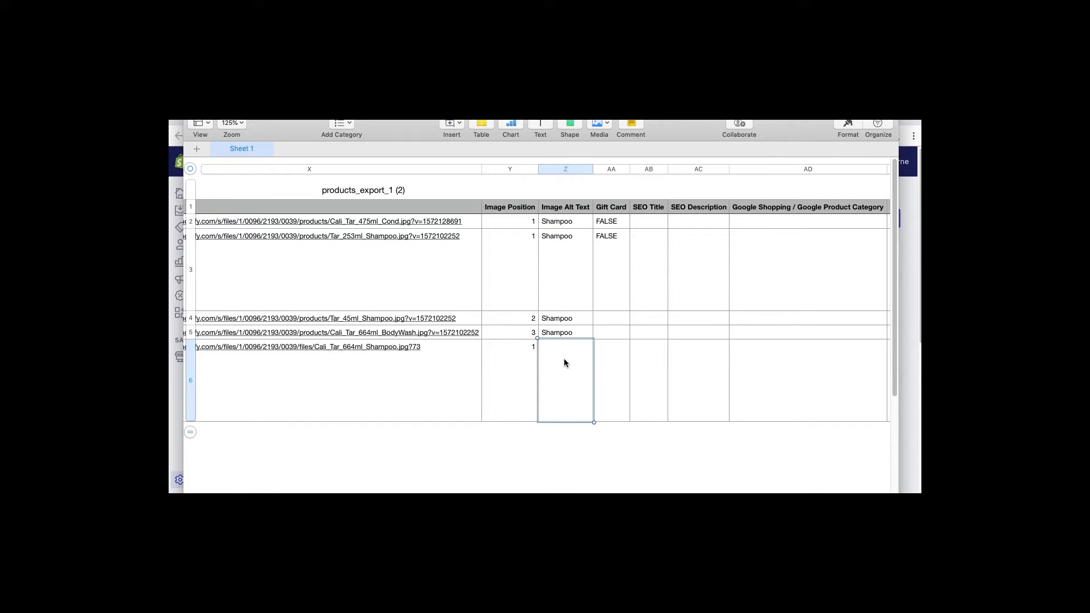
text(Moisturizer)
click(617, 360)
text(FALSE)
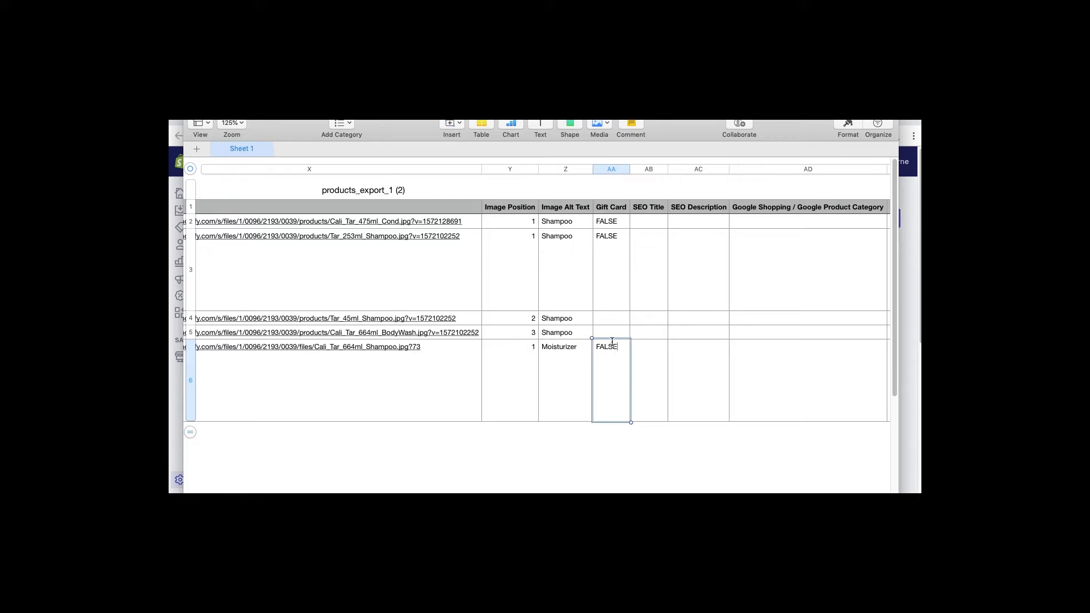
click(640, 356)
click(709, 361)
click(648, 383)
click(710, 370)
click(658, 387)
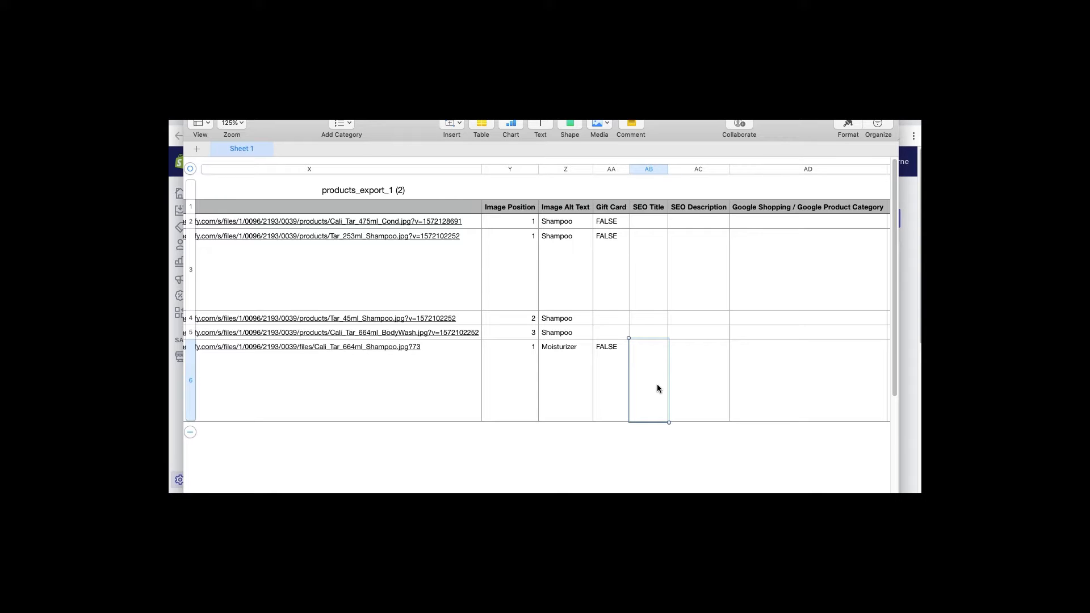
click(680, 356)
click(645, 353)
click(703, 360)
click(646, 366)
click(684, 364)
Set the Moisturizer row's SEO Title to "Moisturizer" and its SEO Description to "Wonderful full moisturizer"
click(652, 364)
text(Moisturizer)
key(Tab)
text(W)
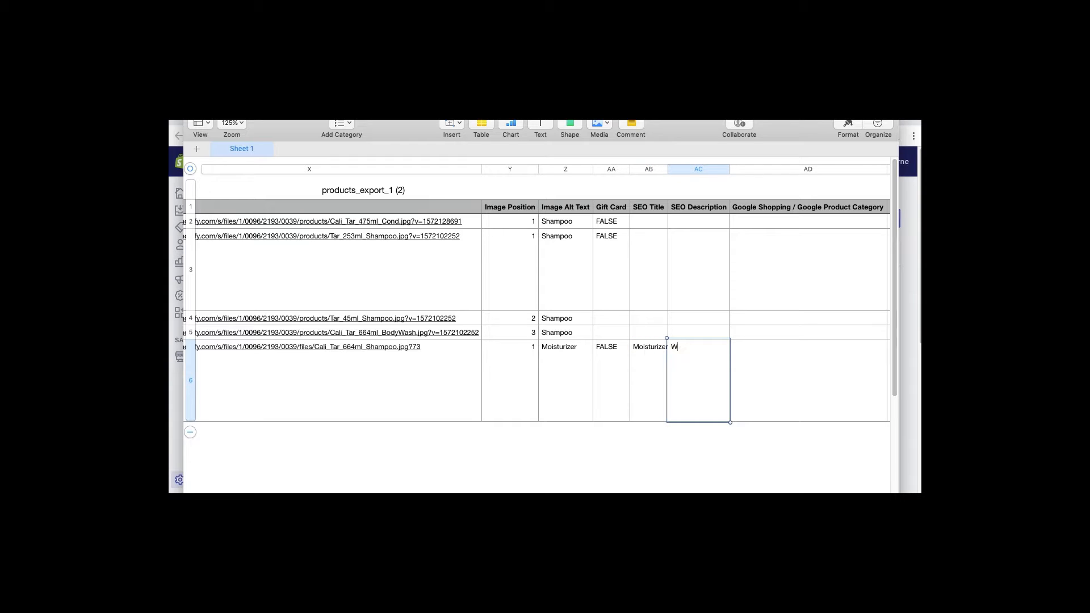
text(onderful full moisturizer)
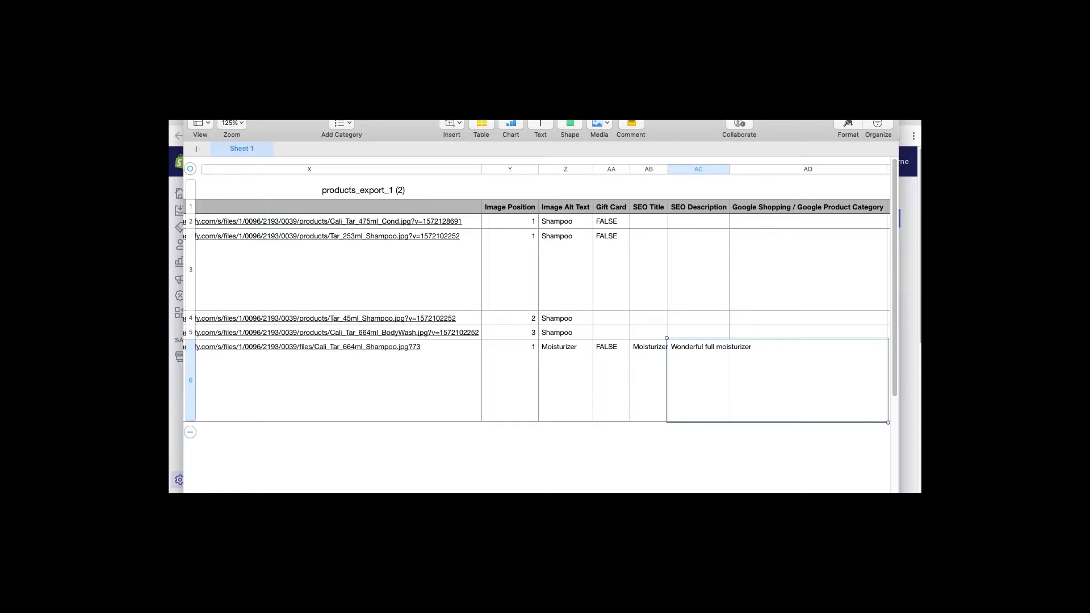
key(Tab)
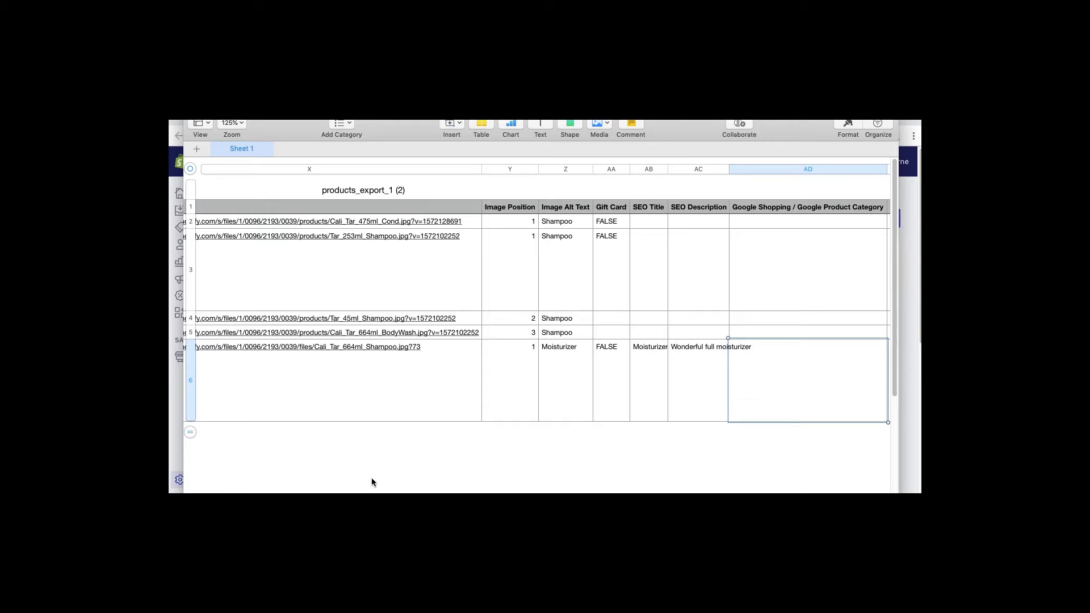
Set the Moisturizer row's Variant Weight Unit to lb and its Cost per item to 9, leaving the Google Shopping and Variant Image cells empty
scroll(704, 429, right, 10)
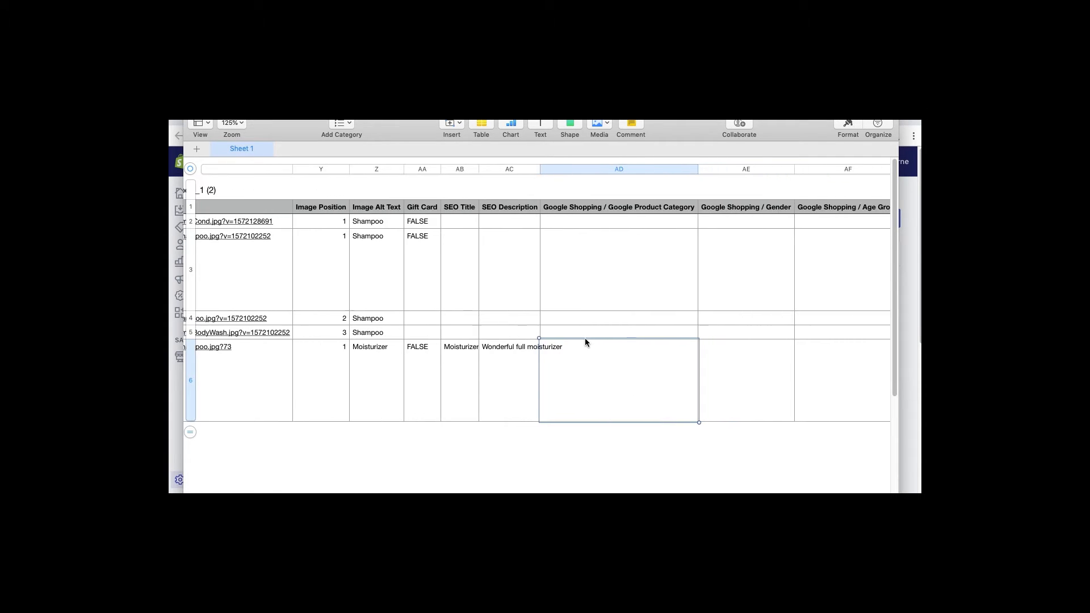
scroll(627, 249, right, 8)
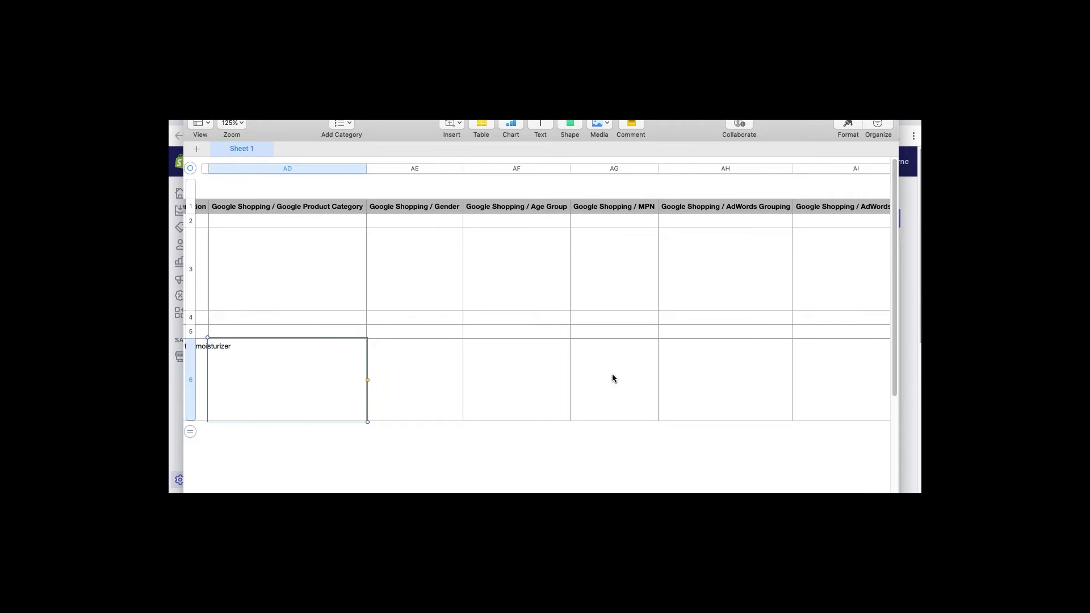
scroll(611, 299, right, 10)
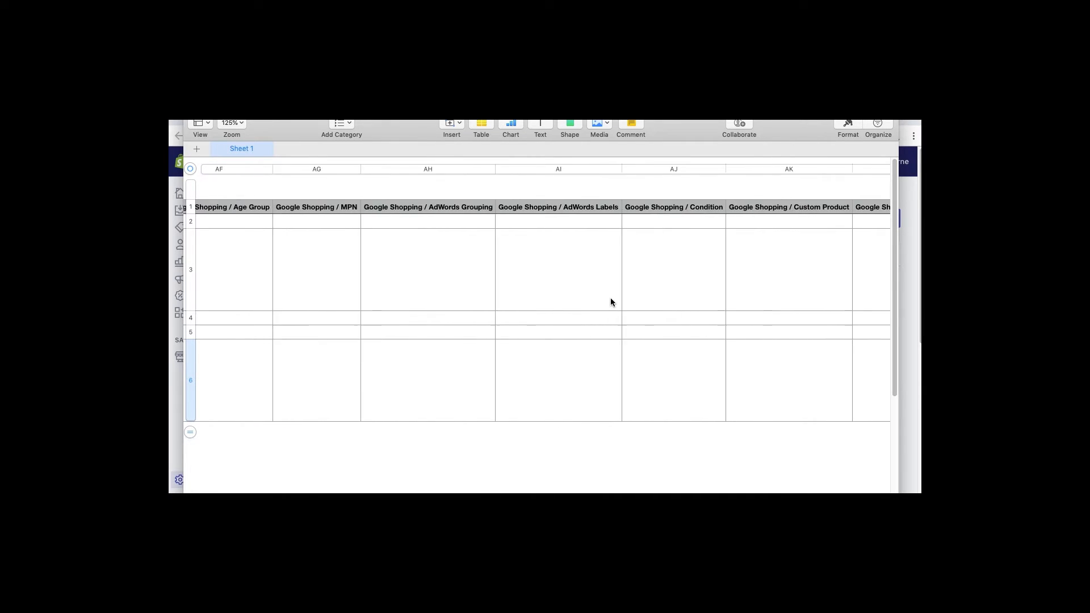
scroll(611, 302, right, 6)
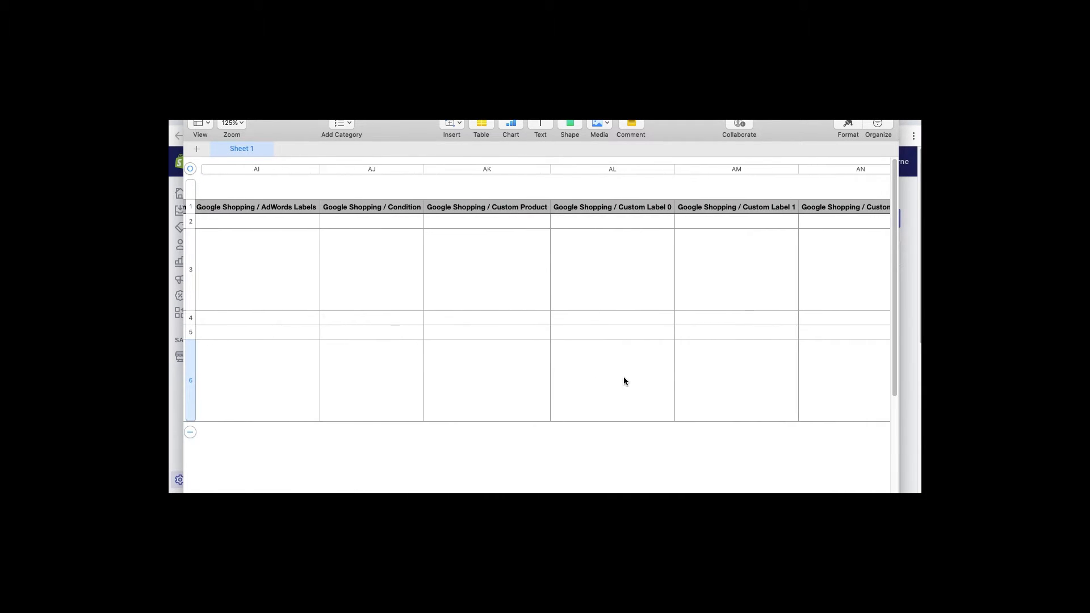
scroll(625, 386, right, 8)
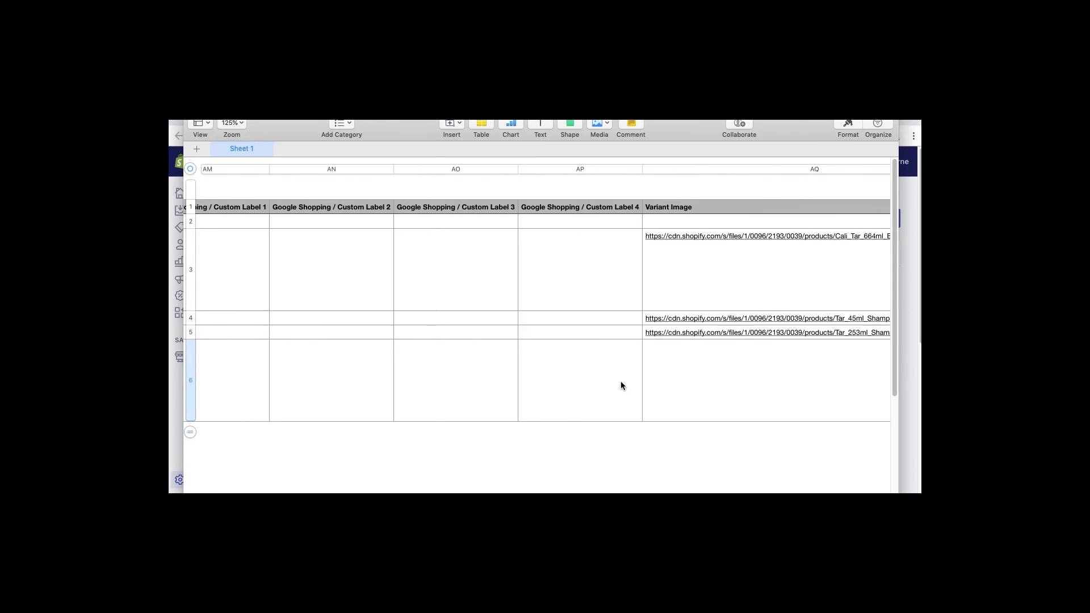
scroll(622, 386, right, 2)
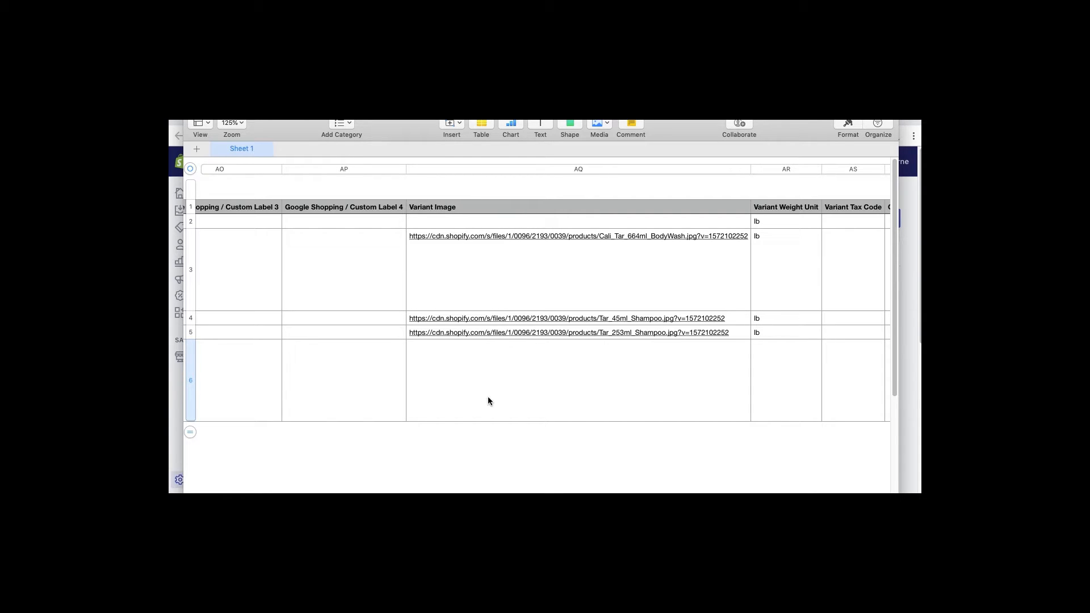
scroll(794, 319, right, 5)
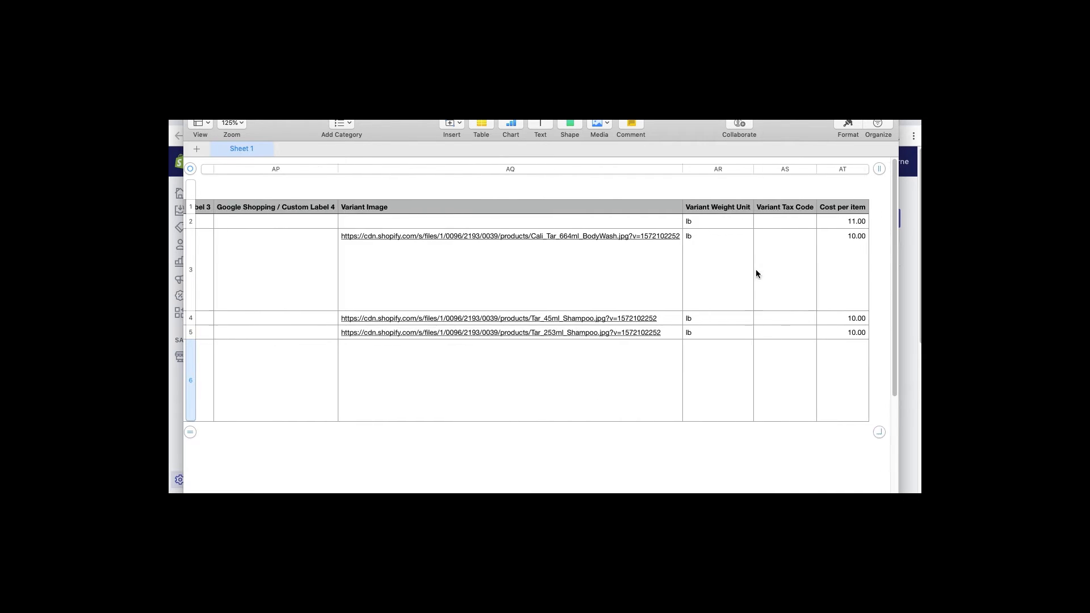
click(679, 371)
text(lb)
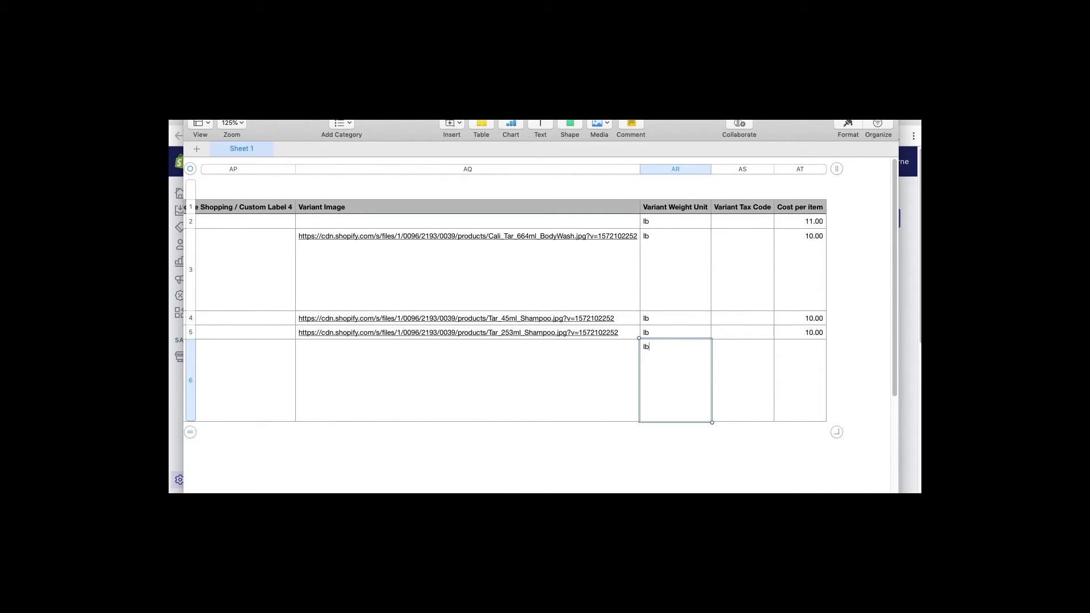
click(764, 362)
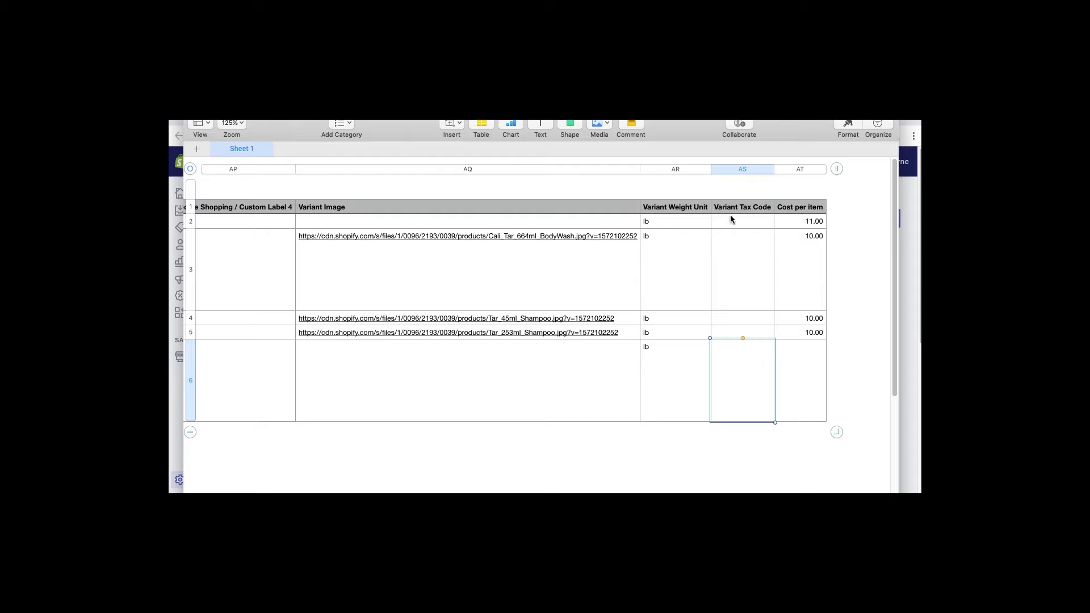
scroll(778, 244, right, 4)
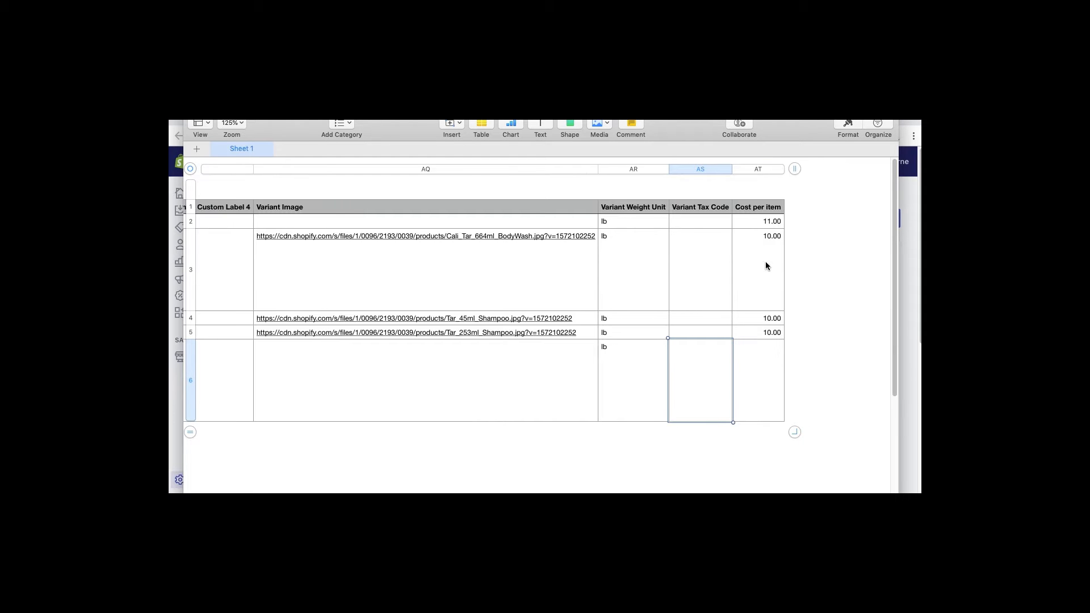
click(713, 375)
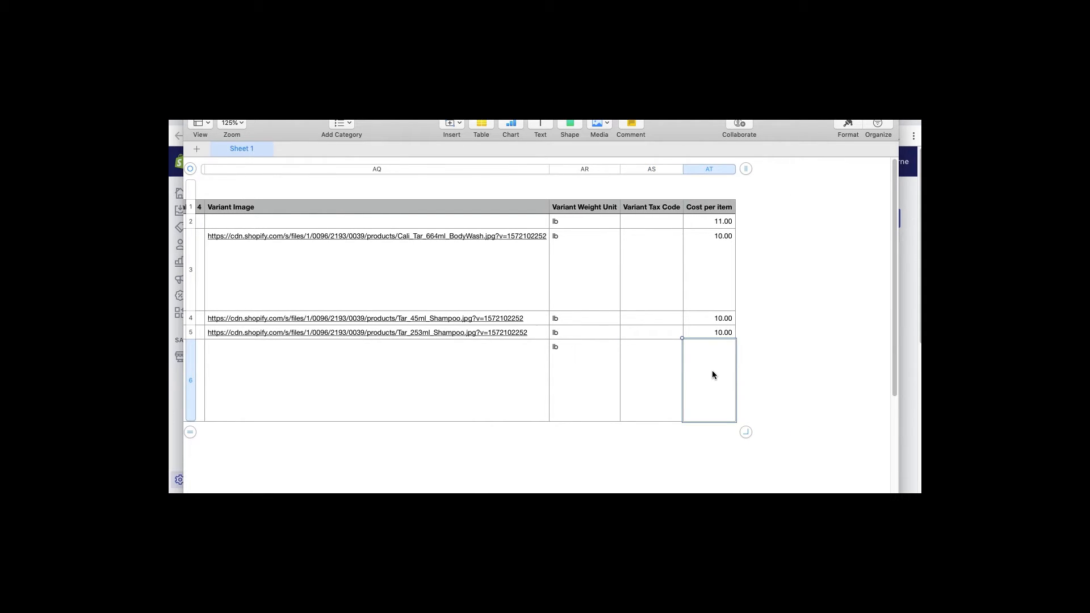
text(9)
Return to the first columns of the product table and save the spreadsheet
scroll(374, 379, left, 20)
scroll(375, 380, left, 20)
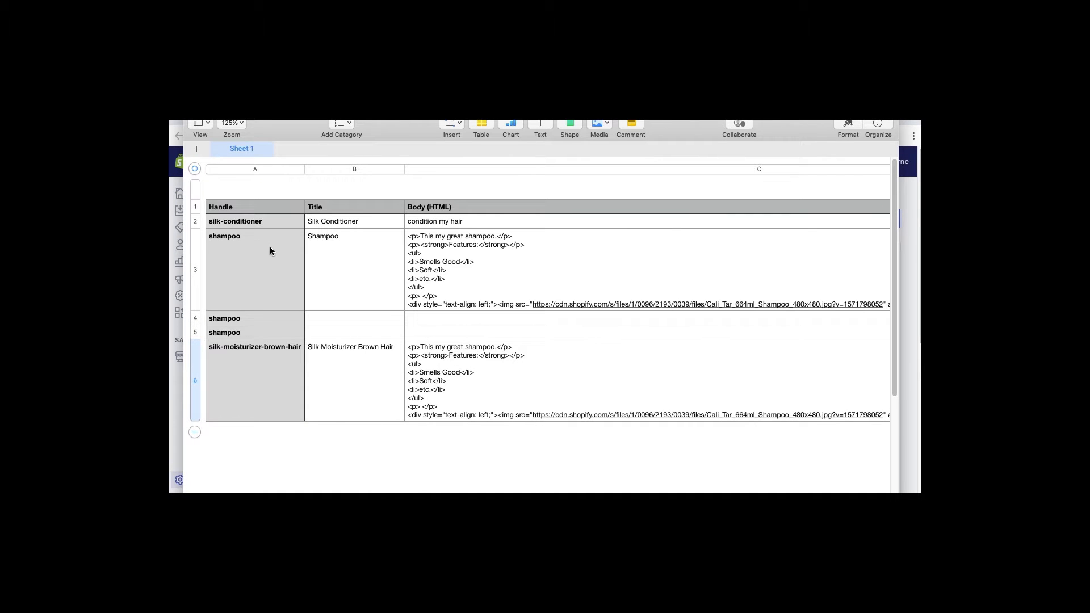
click(236, 97)
click(263, 159)
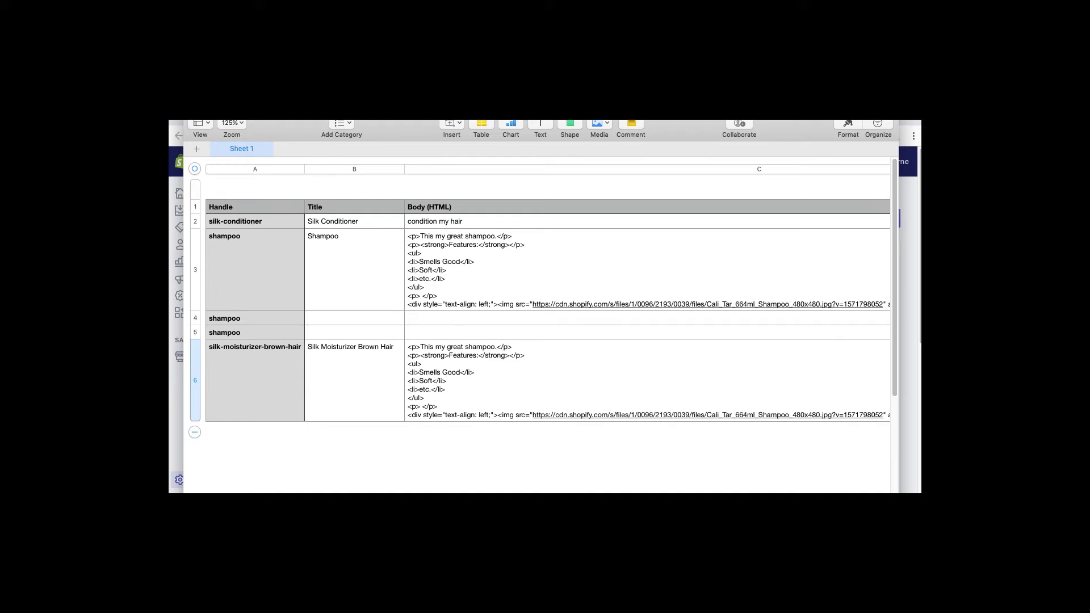
Start exporting the spreadsheet as CSV without table names to the Downloads folder, using the name products_export_1 (2)
click(236, 97)
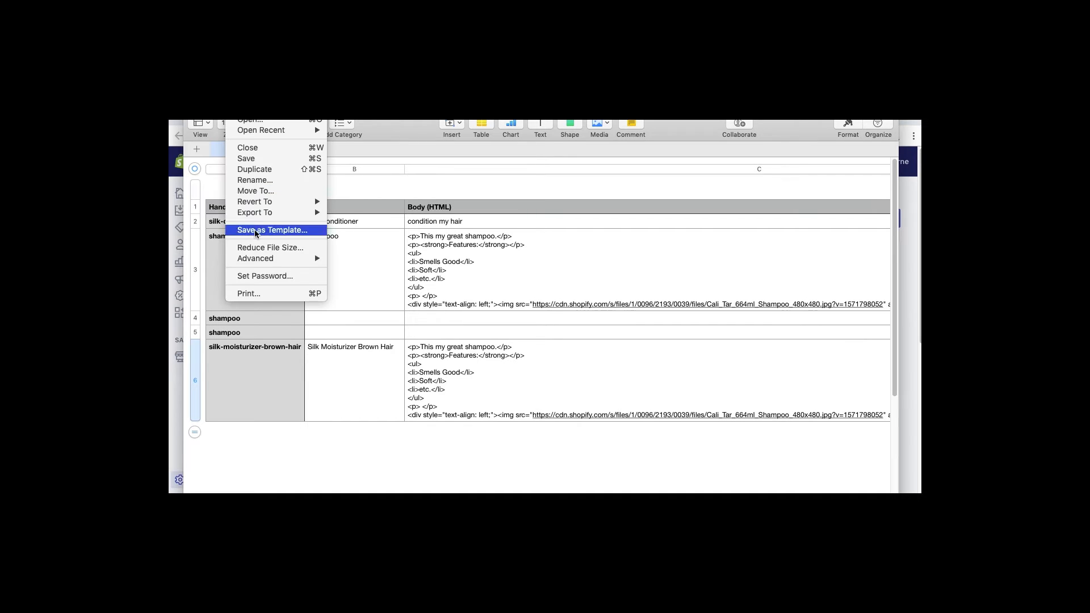
mouse_move(258, 216)
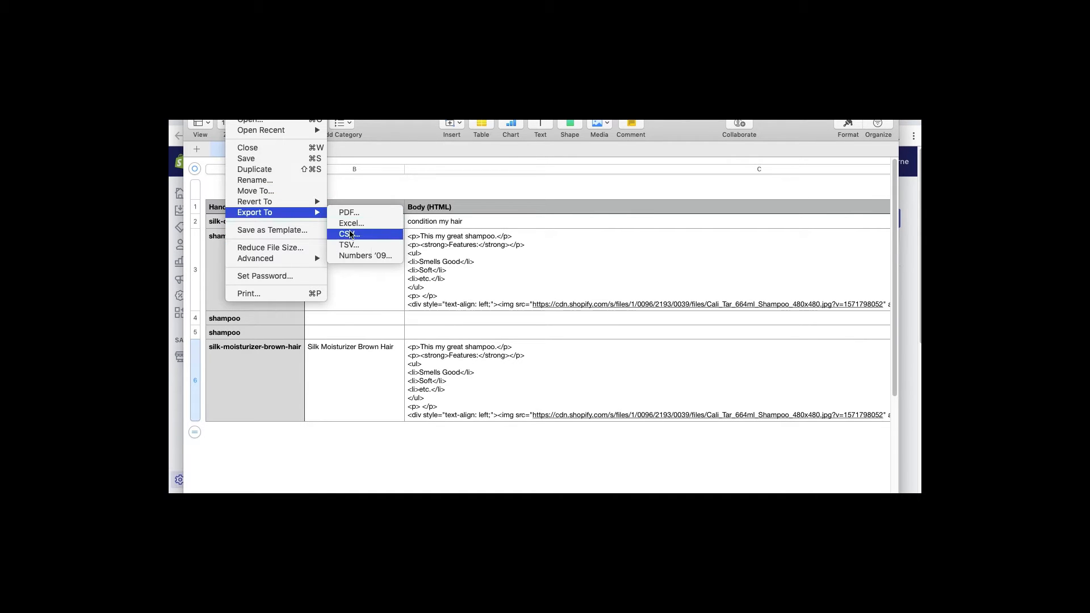
click(351, 234)
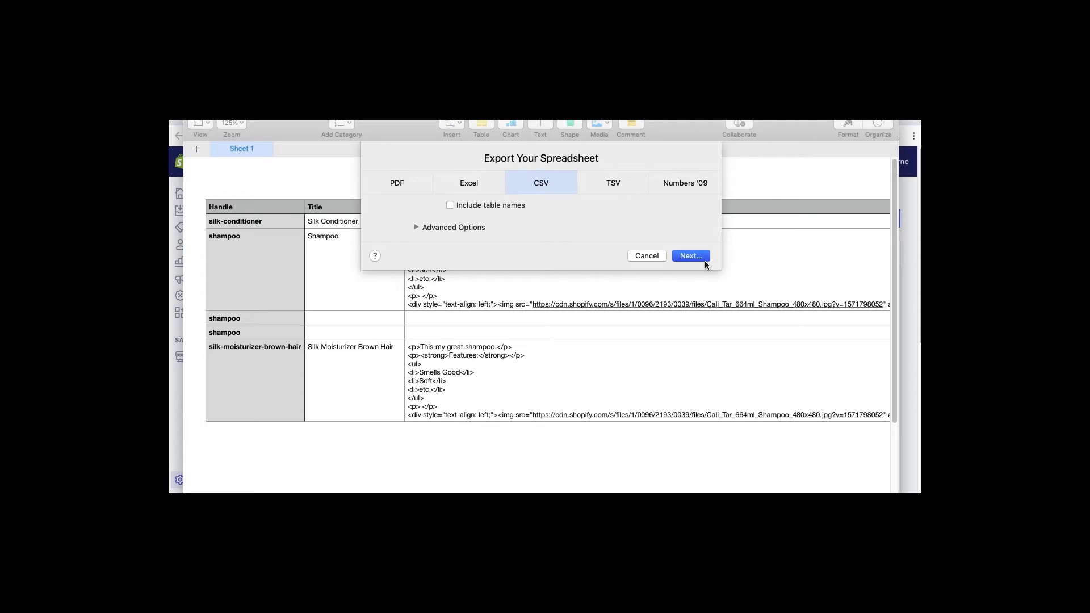
click(702, 258)
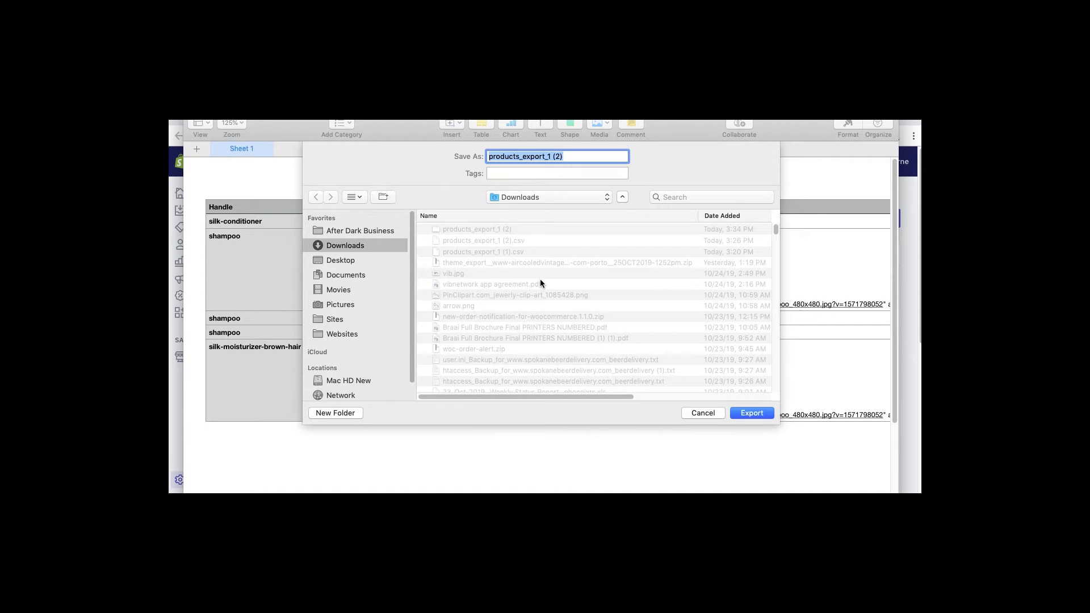
click(751, 413)
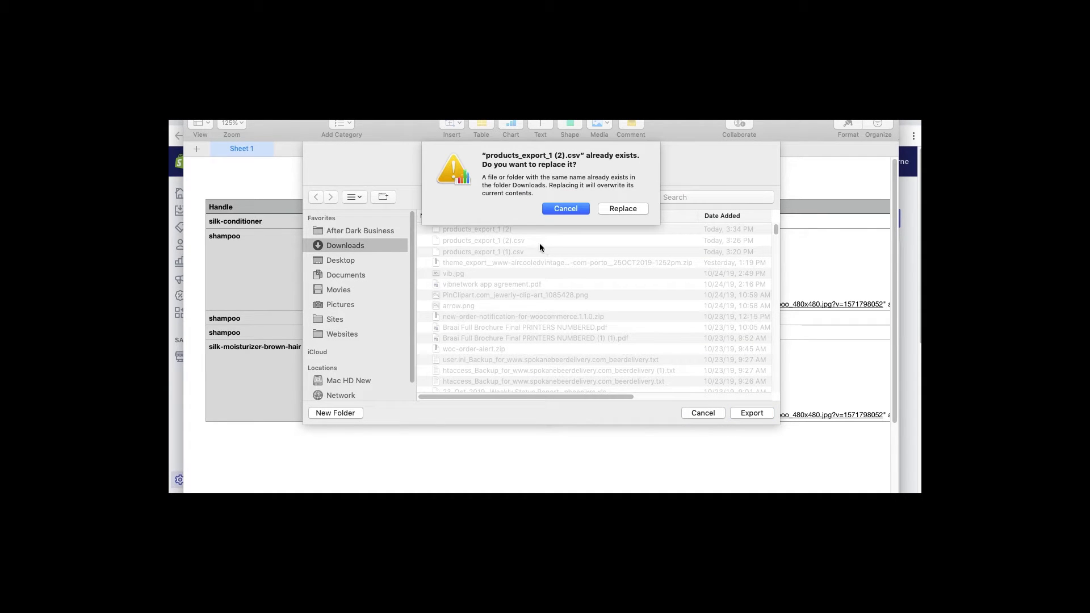
Decline replacing the existing file, change the export file name with a .csv ending and finish the export
click(567, 209)
click(567, 158)
key(BackSpace)
key(BackSpace)
text(.csv)
key(Return)
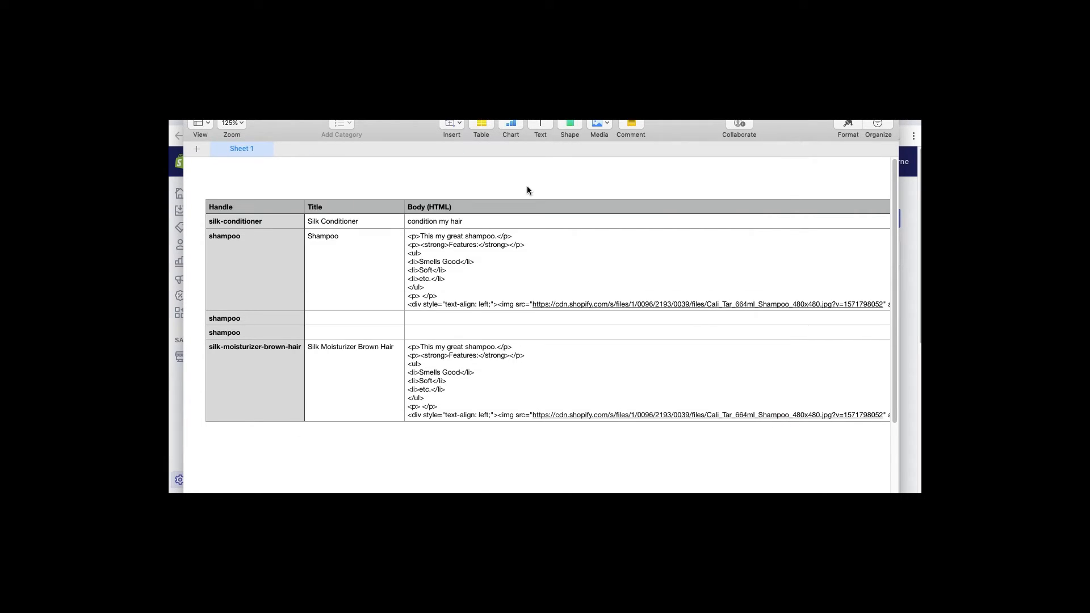
Switch to the Shopify admin in the browser and open the Products list
click(479, 278)
key(super+Tab)
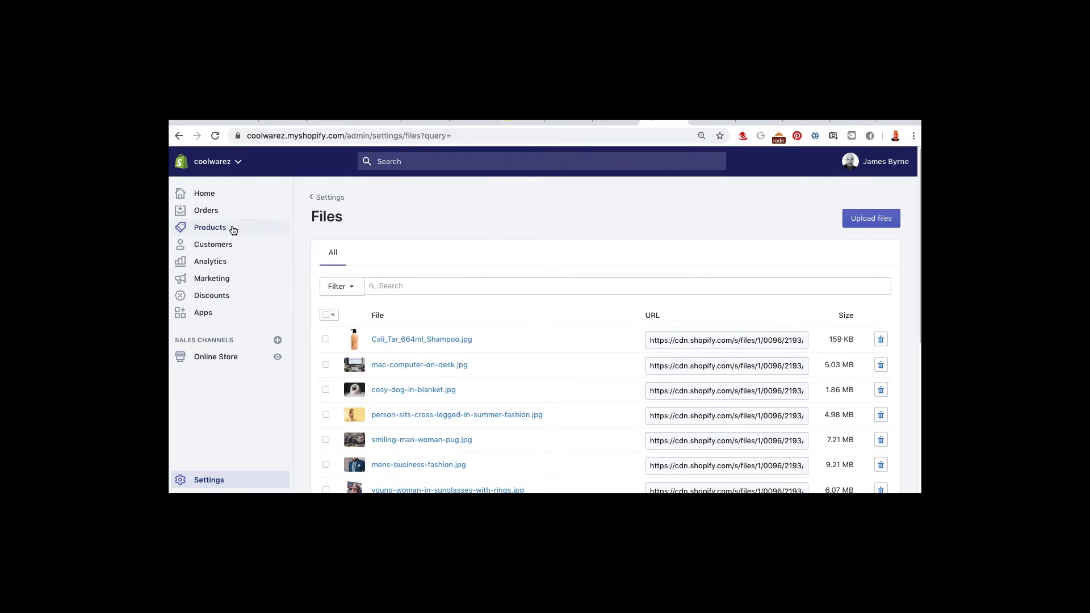
click(211, 228)
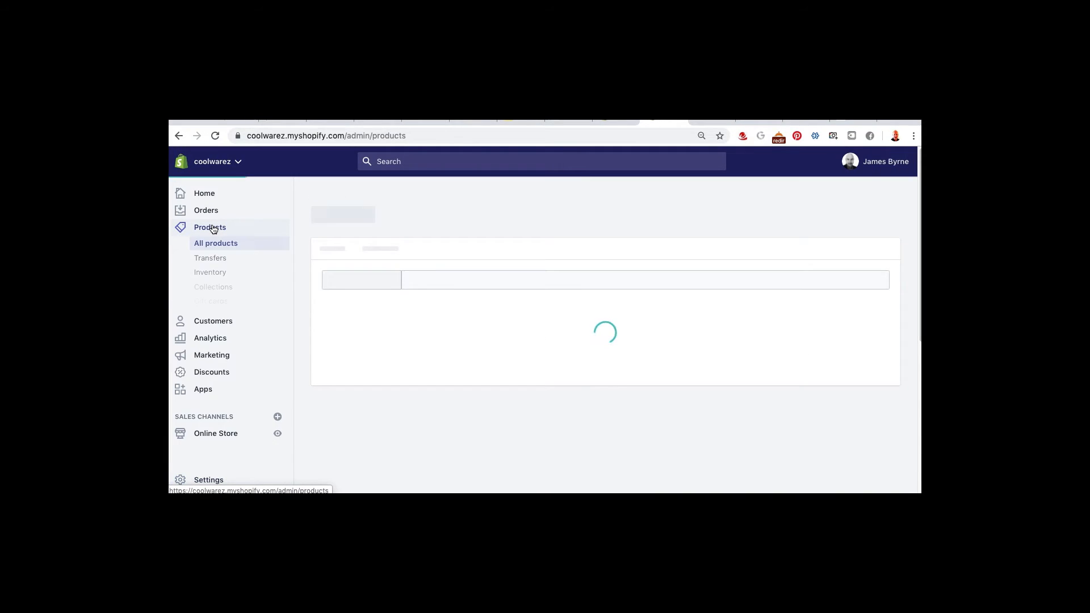
Import products_export_new from the Downloads folder into the product list, replacing current products that have the same handle
click(377, 220)
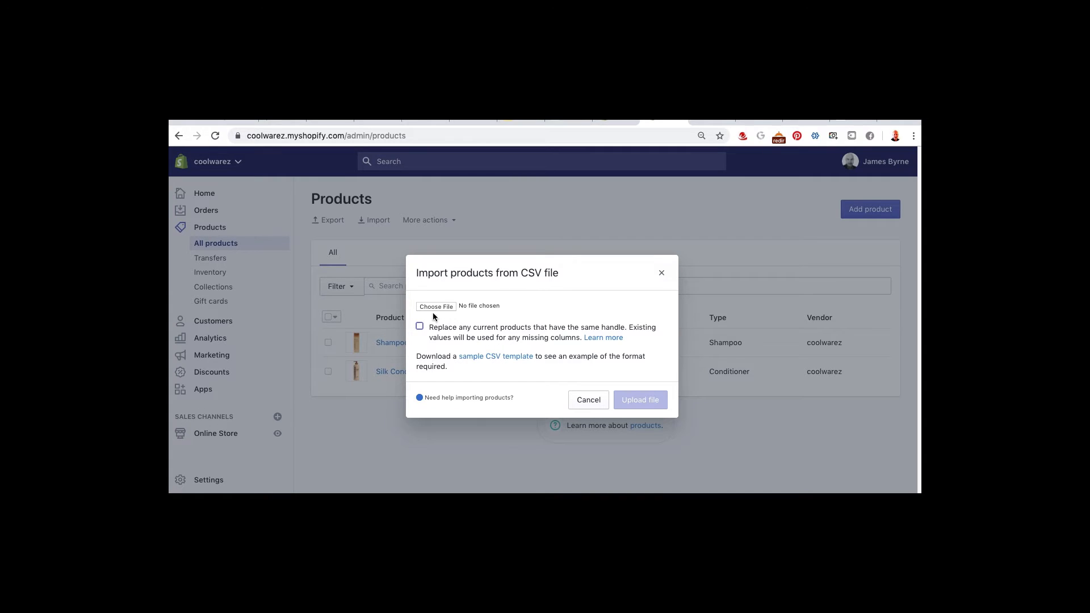
click(420, 326)
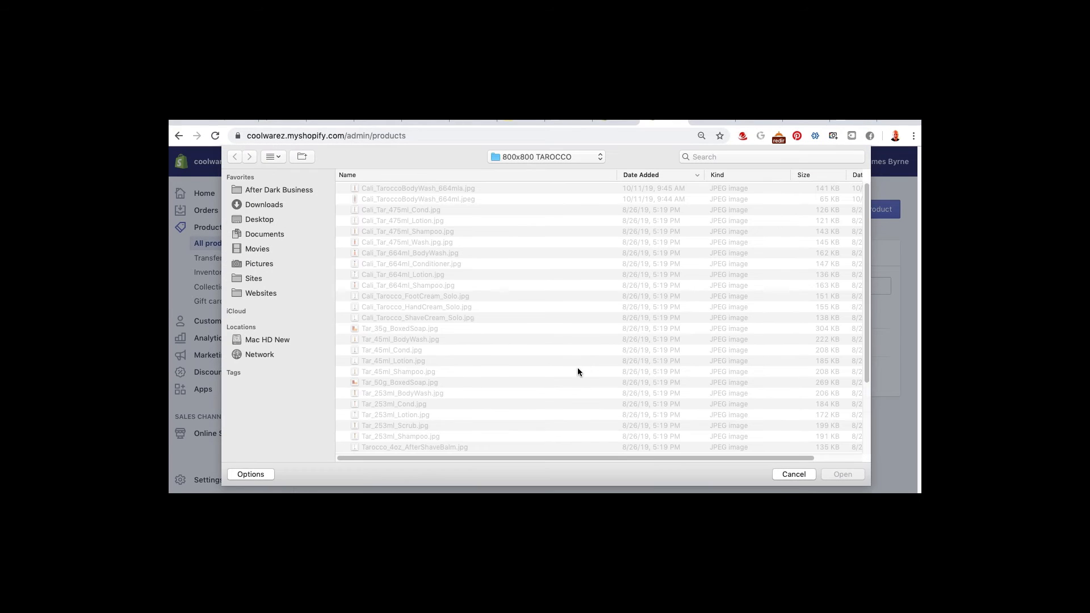
click(254, 205)
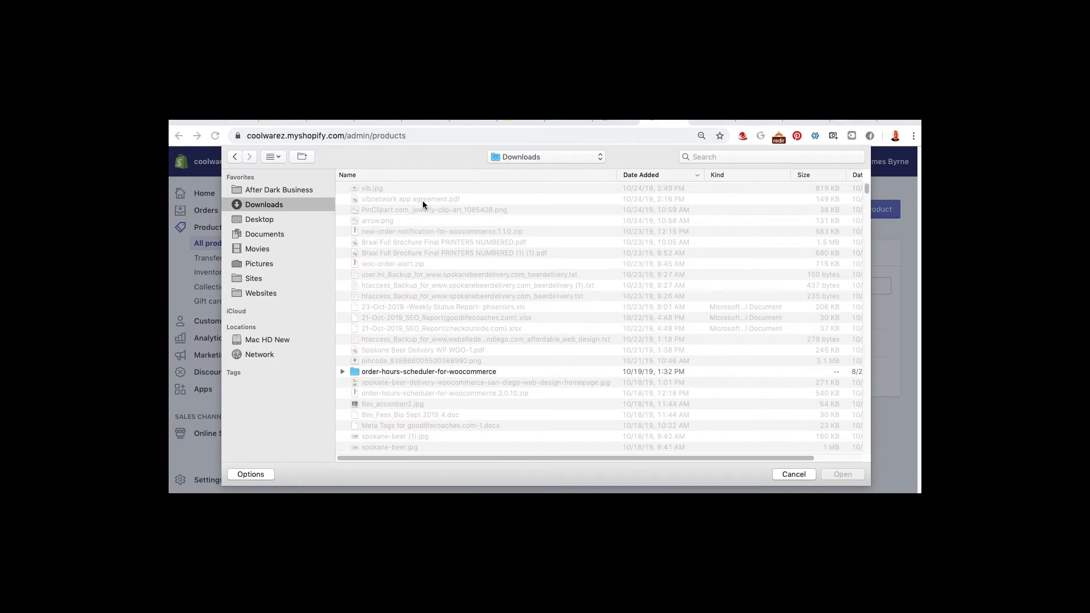
click(406, 189)
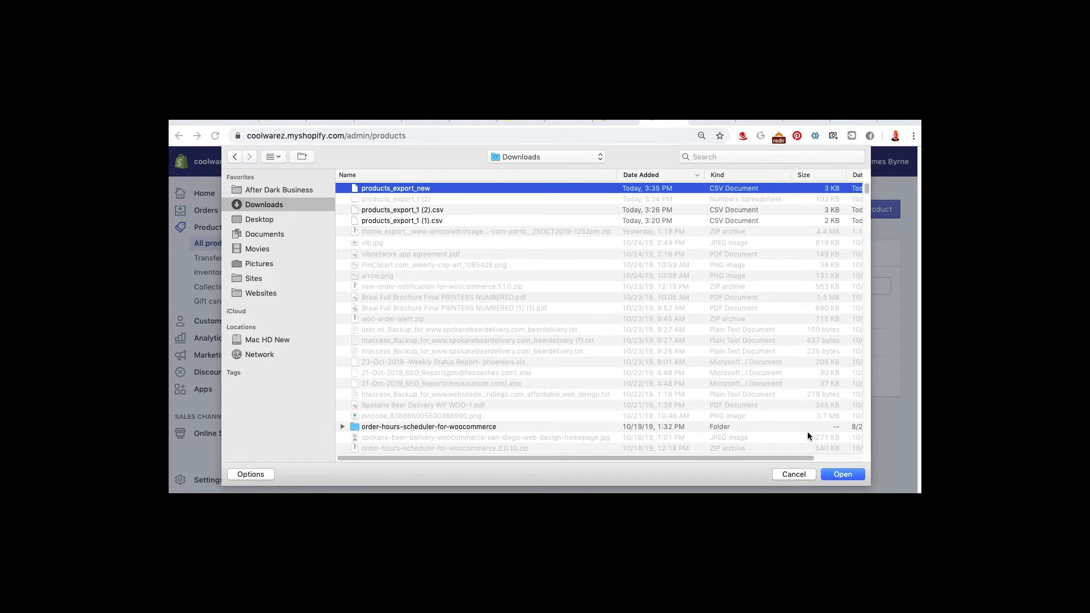
click(851, 473)
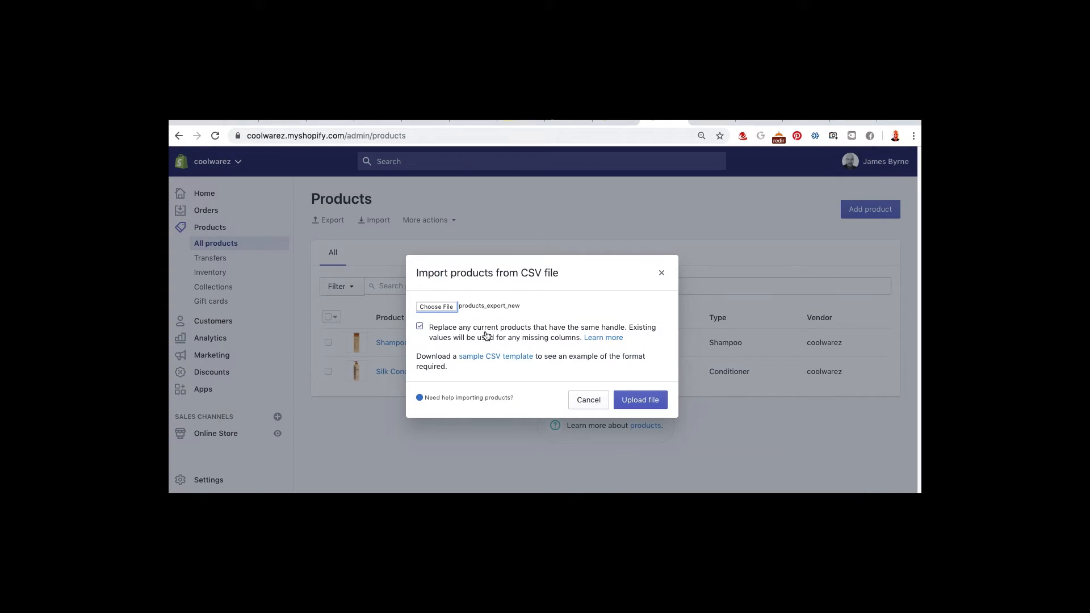
click(619, 399)
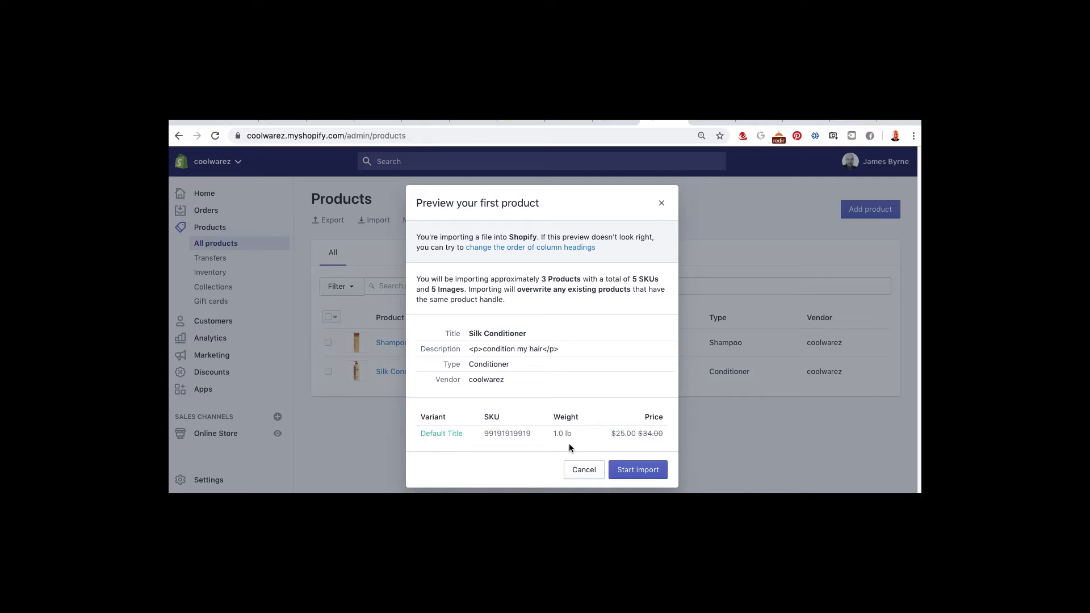
click(637, 470)
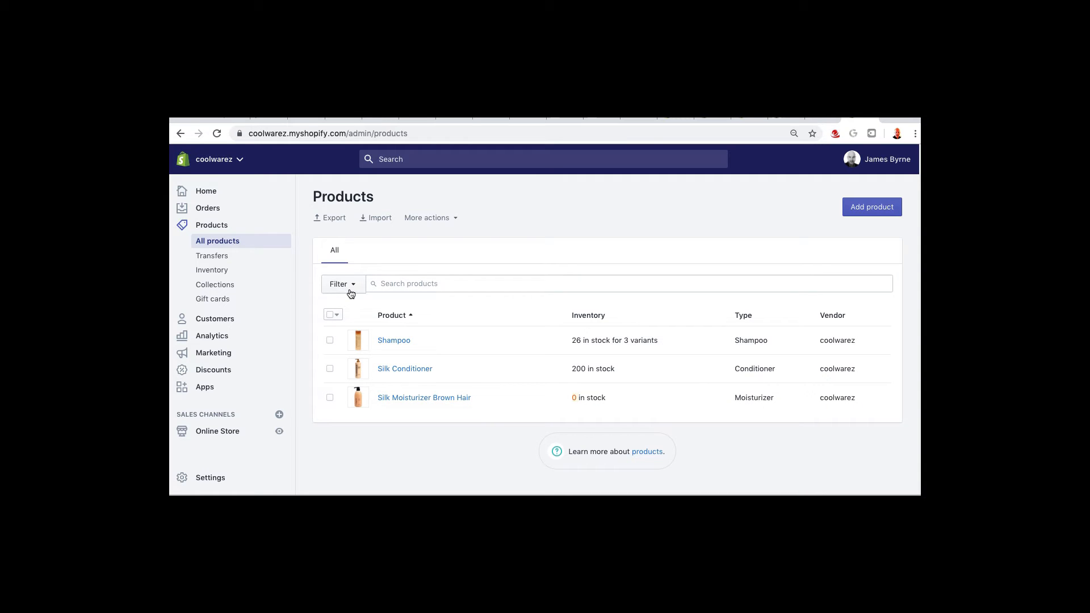
Open the product Inventory page and review the stock listed for each product and variant
click(219, 269)
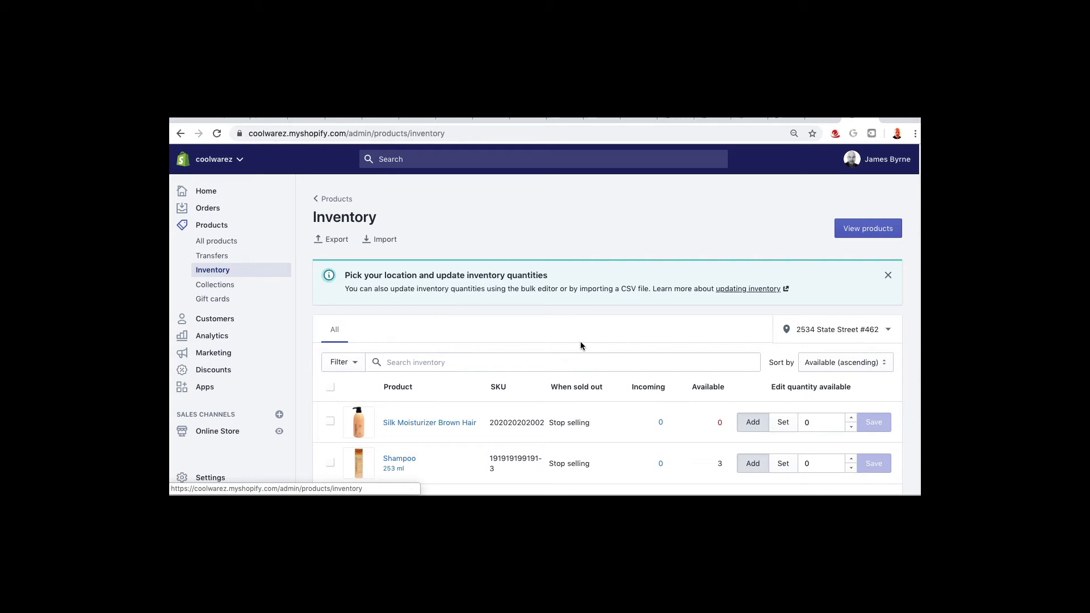
scroll(581, 340, down, 2)
scroll(534, 313, down, 1)
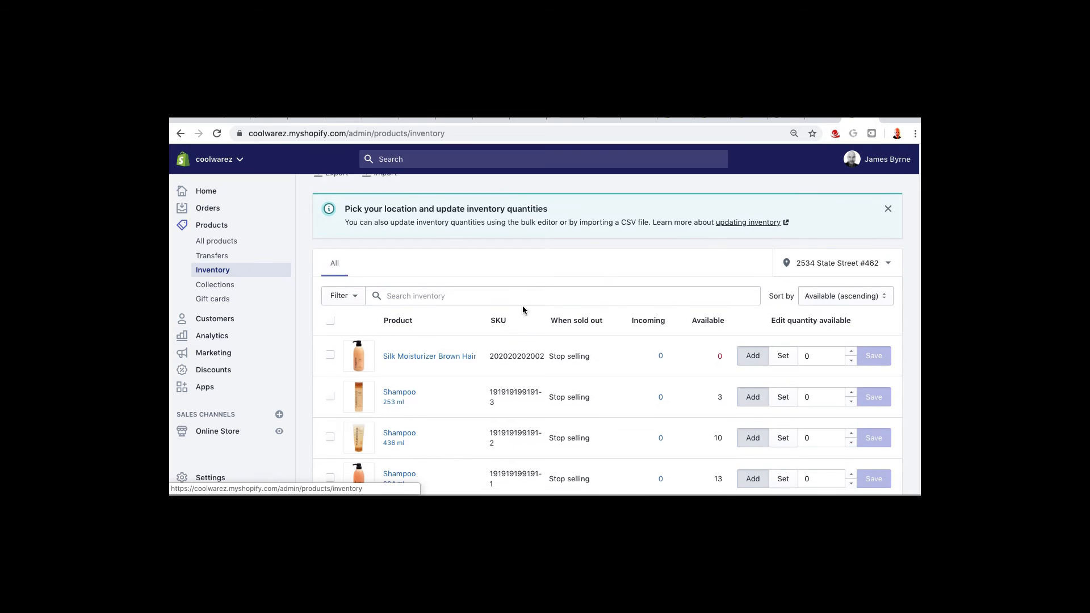
scroll(523, 306, down, 2)
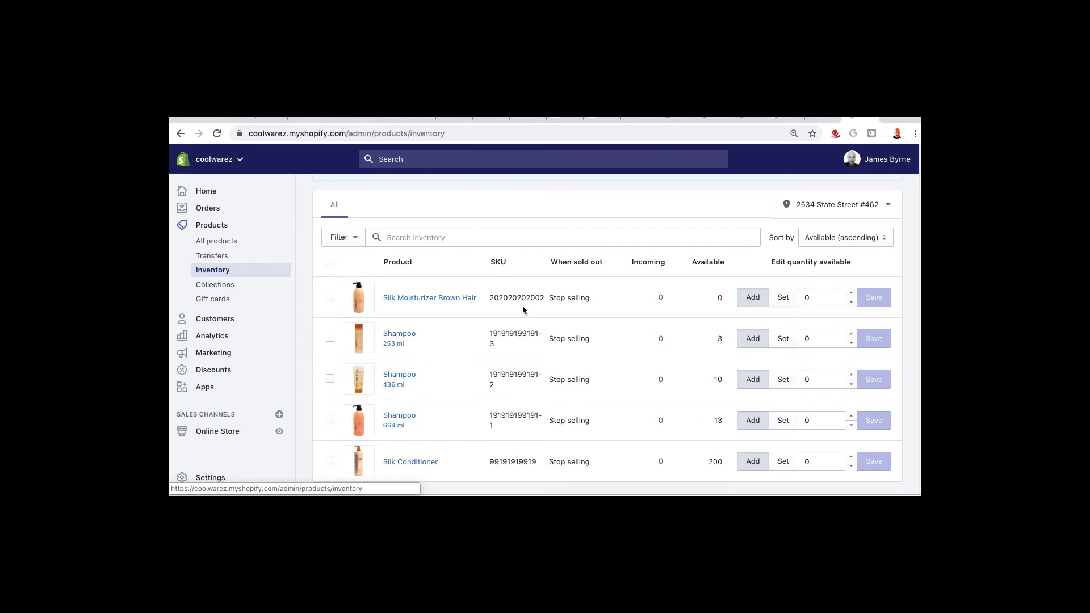
scroll(523, 309, down, 1)
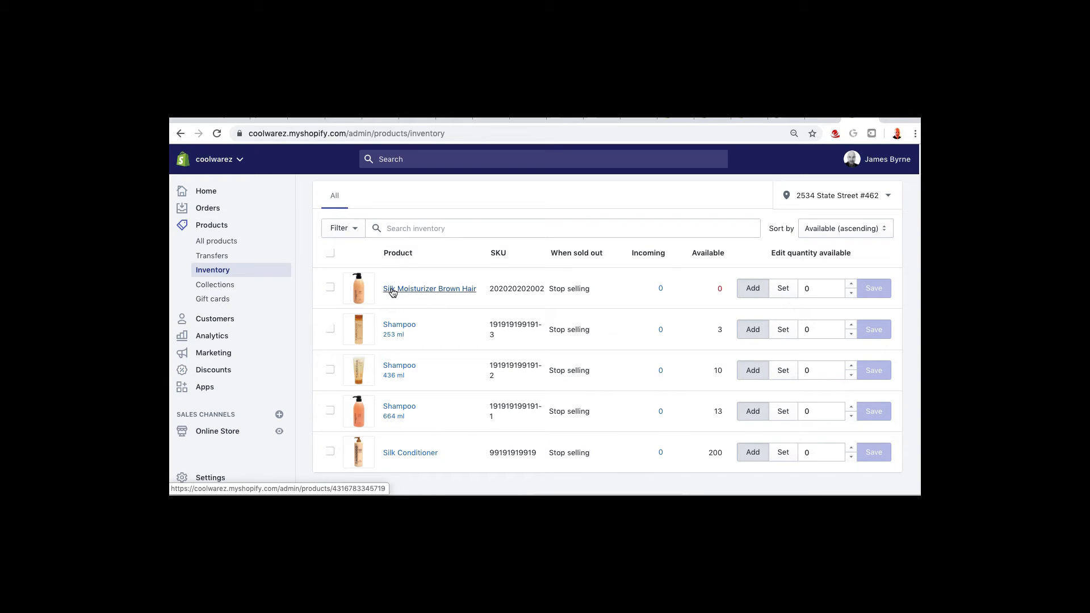
Select all variants in the inventory list and look through the additional bulk actions offered for them
click(330, 253)
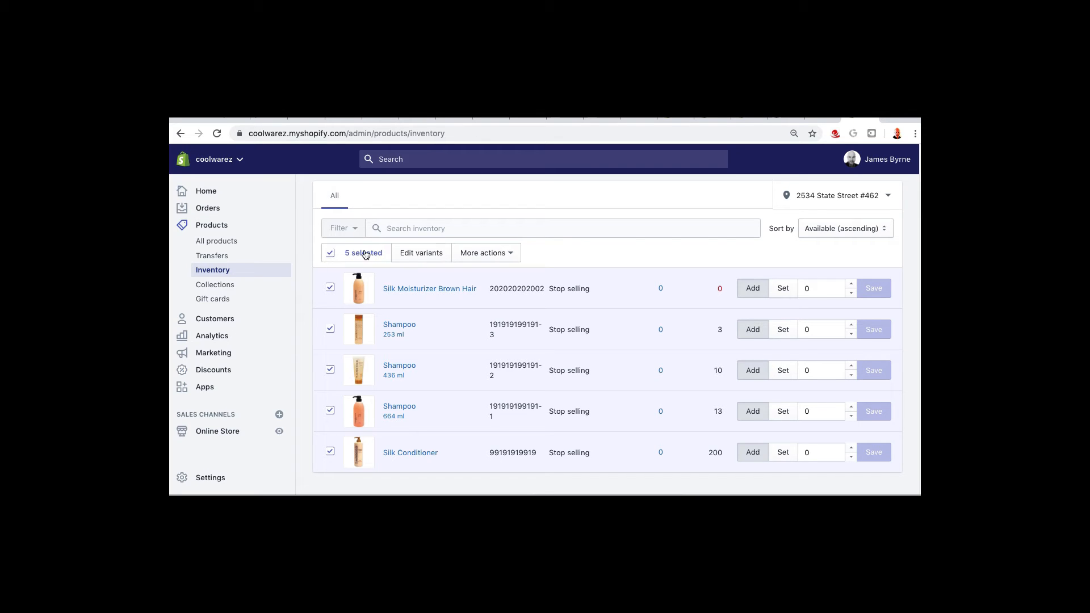
click(500, 258)
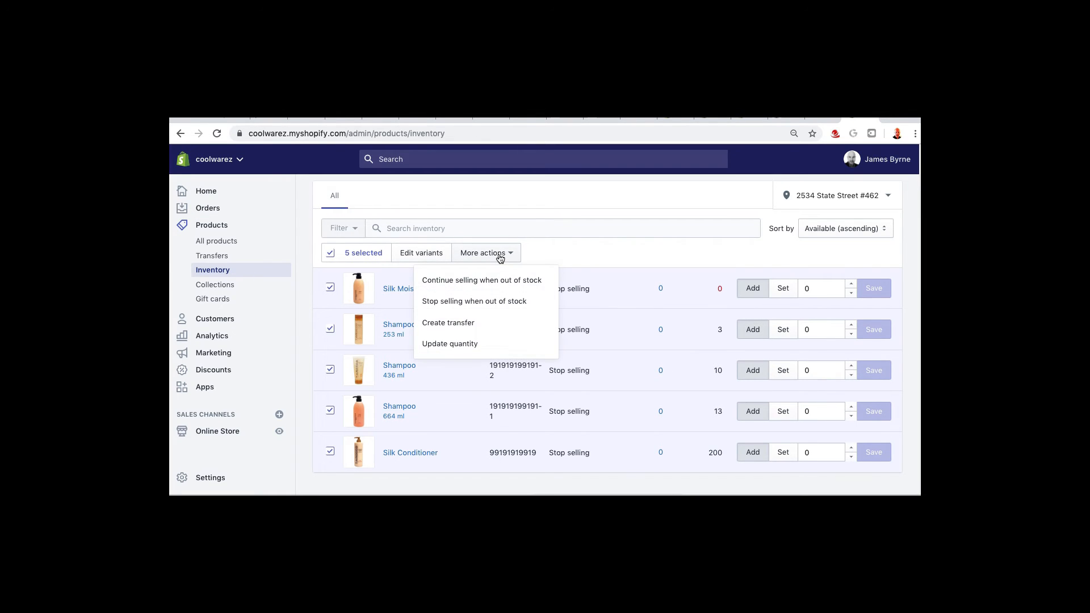
click(591, 248)
click(515, 255)
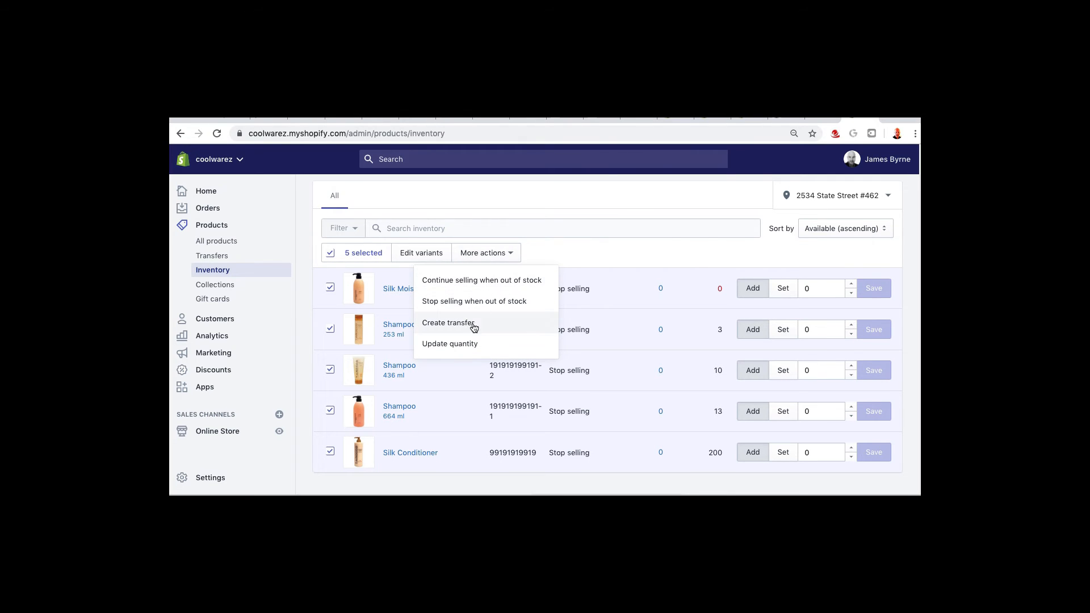
click(577, 250)
scroll(577, 246, up, 3)
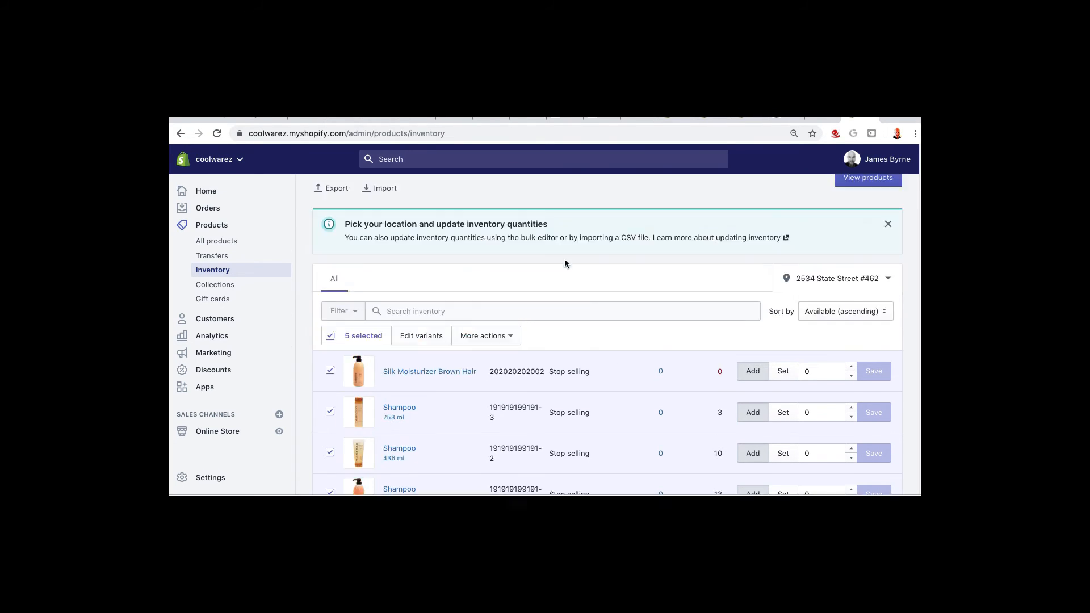
Export the inventory of all variants from all locations as CSV for Excel, Numbers, or other spreadsheet programs
click(334, 241)
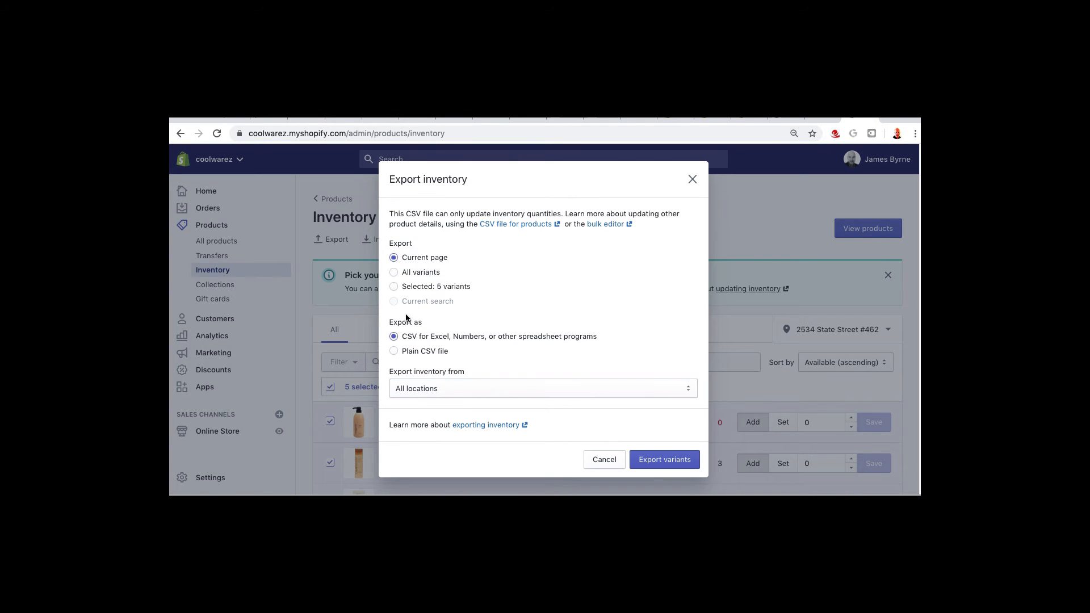
click(393, 273)
click(428, 386)
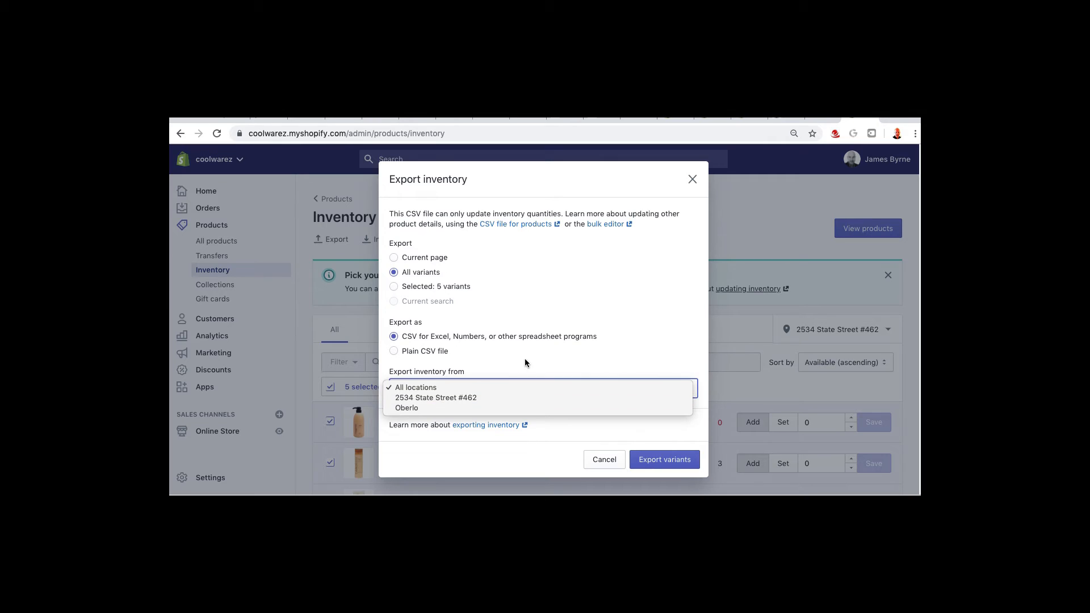
click(438, 388)
click(492, 360)
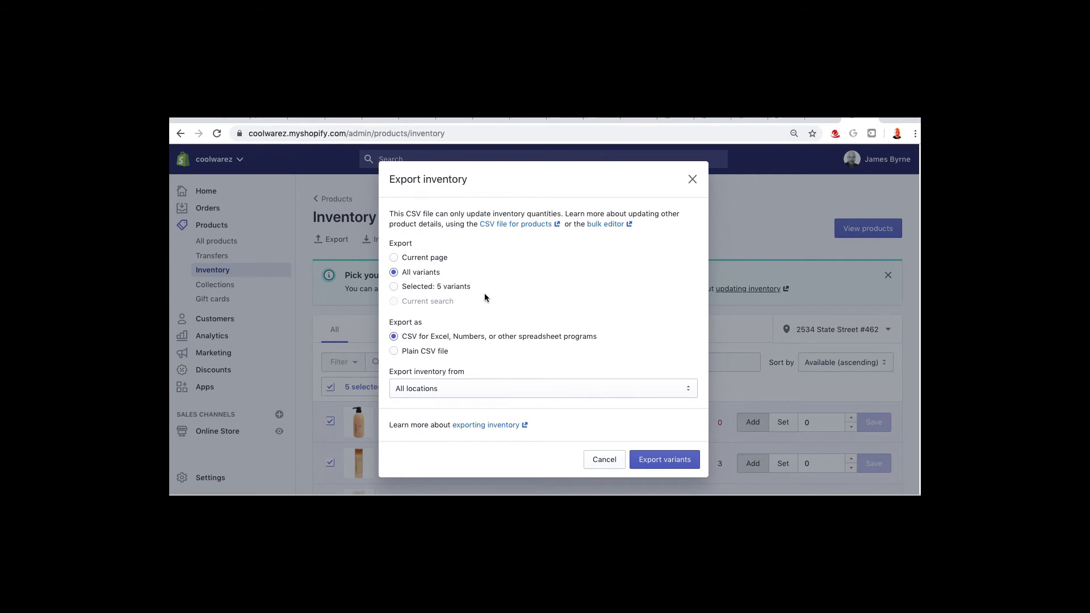
click(673, 457)
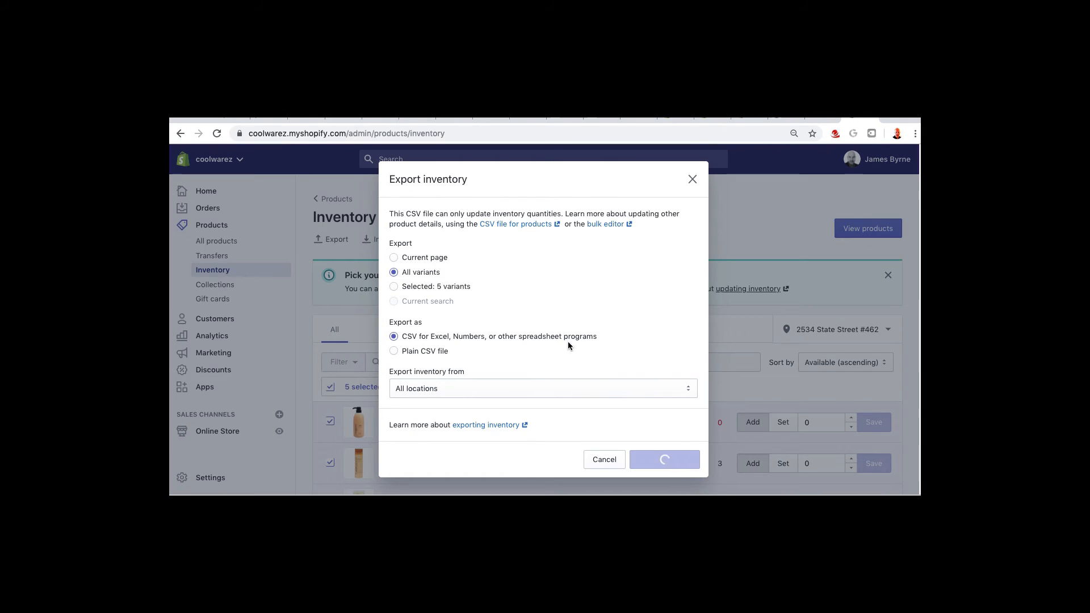